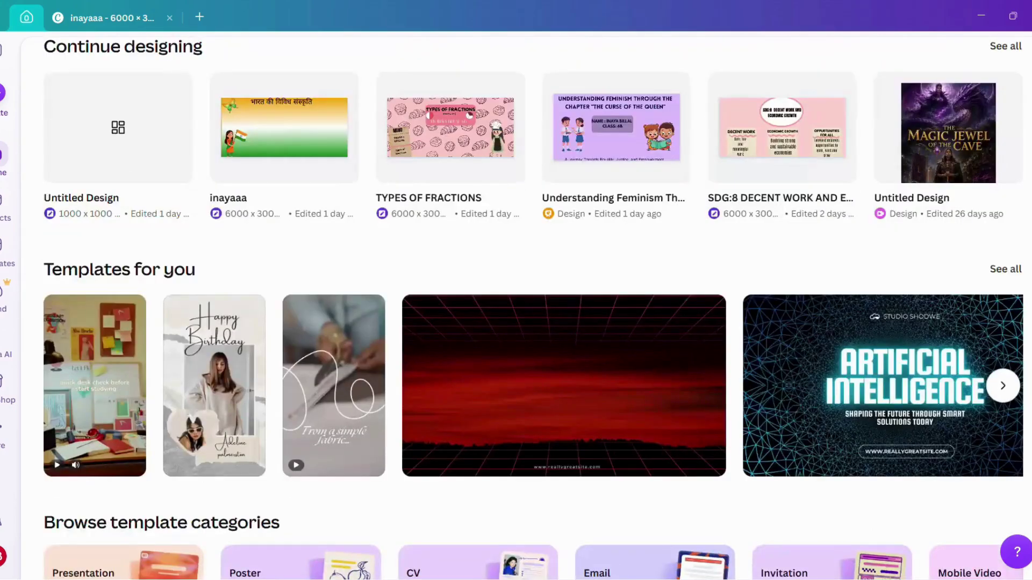
Step: Browse the available design types for a new design, including the Photo editor options, and return to the home page
scroll(827, 288, up, 8)
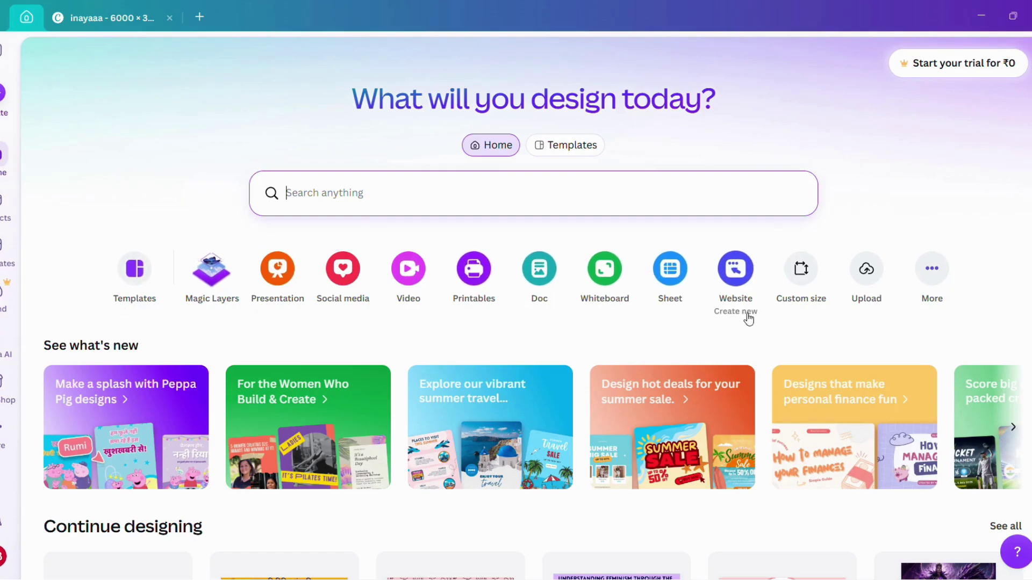
click(931, 268)
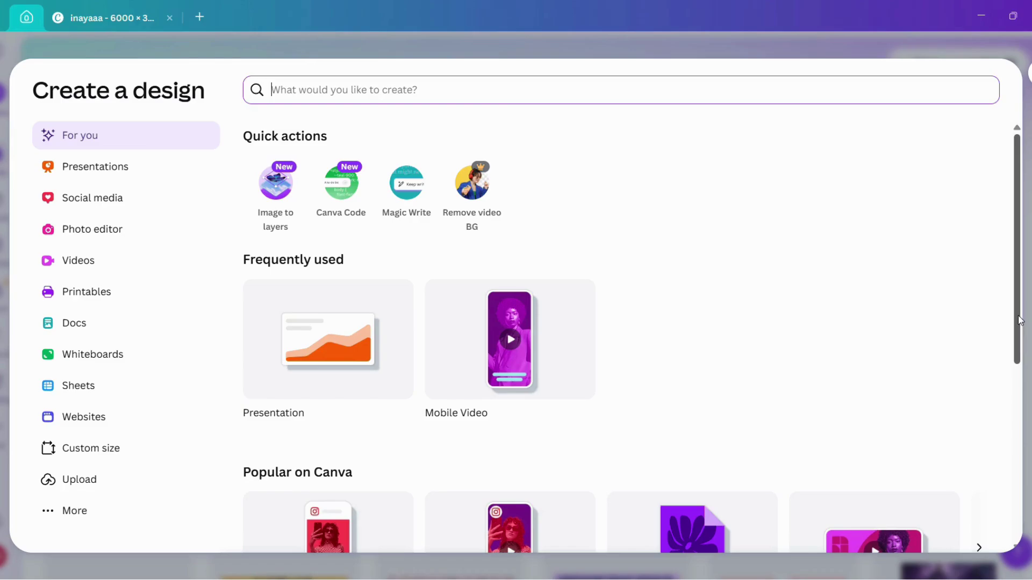
scroll(236, 318, down, 4)
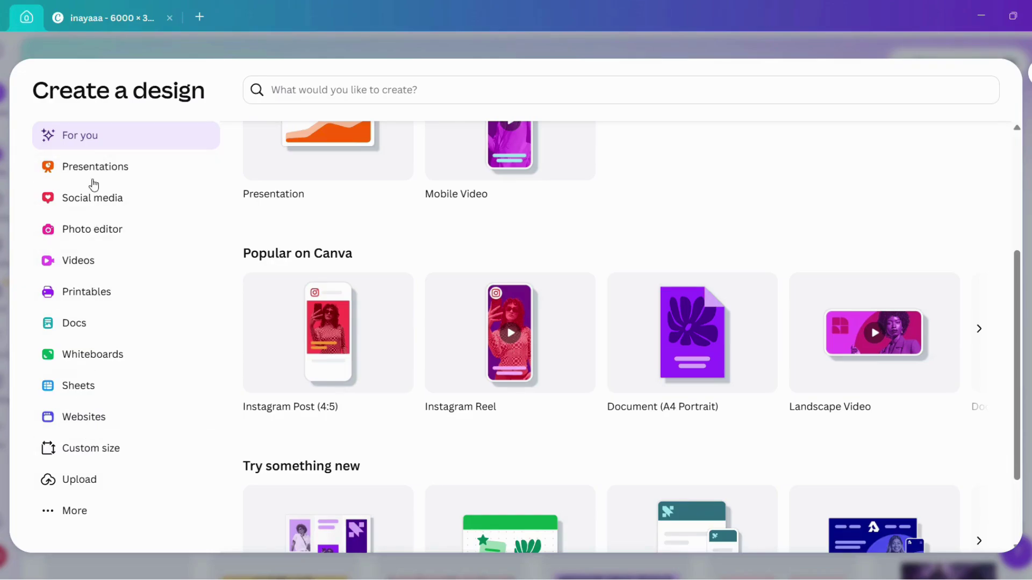
click(110, 237)
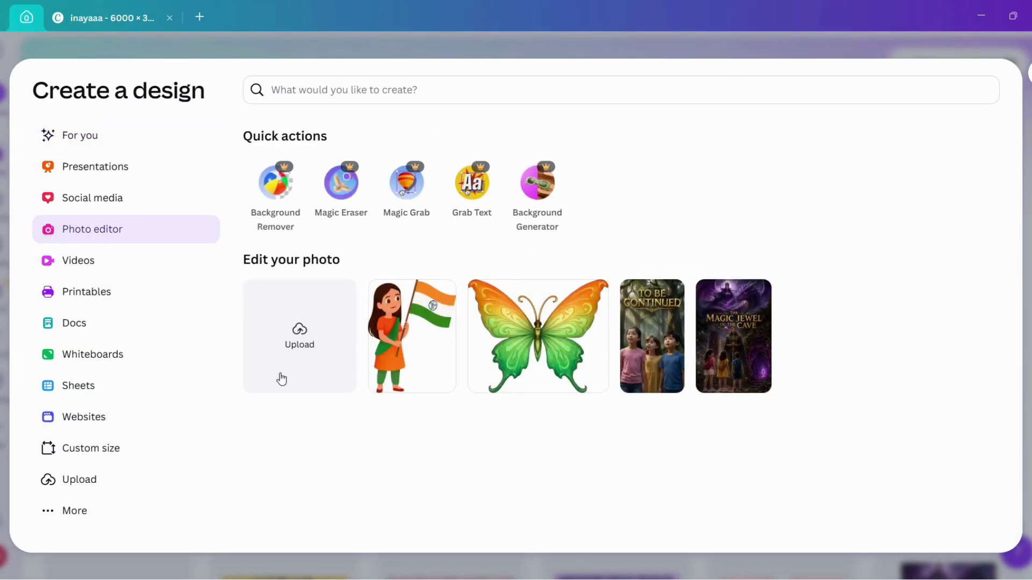
click(453, 50)
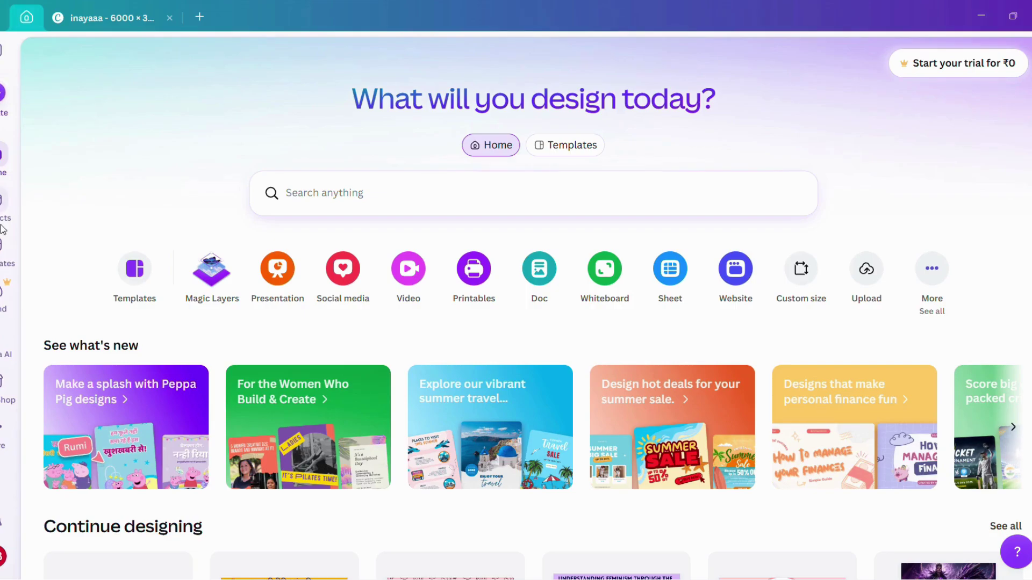
Step: Generate images in Dream Lab from the prompt "a cute girl saying hi" using the Vector style
mouse_move(2, 427)
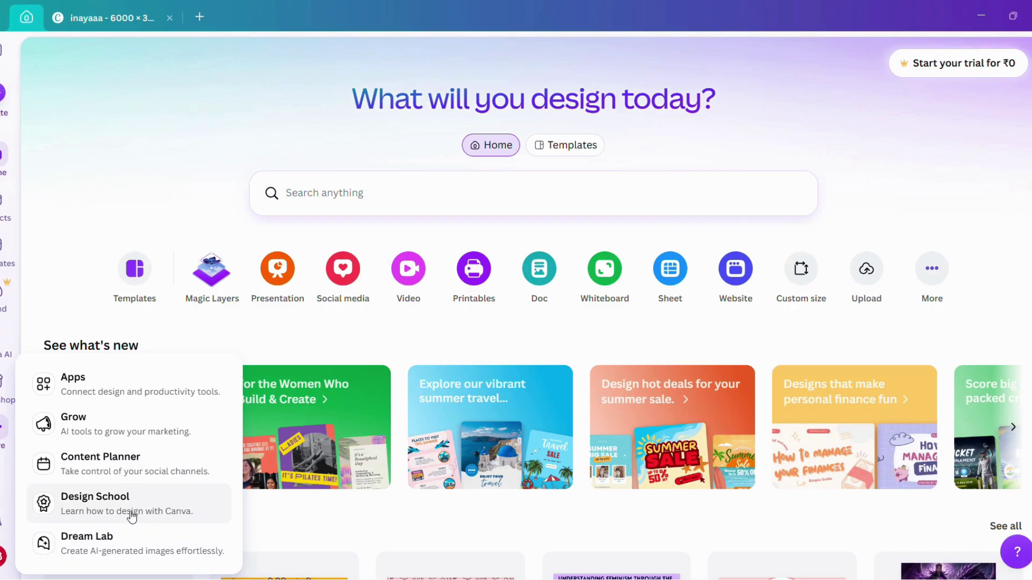
click(89, 562)
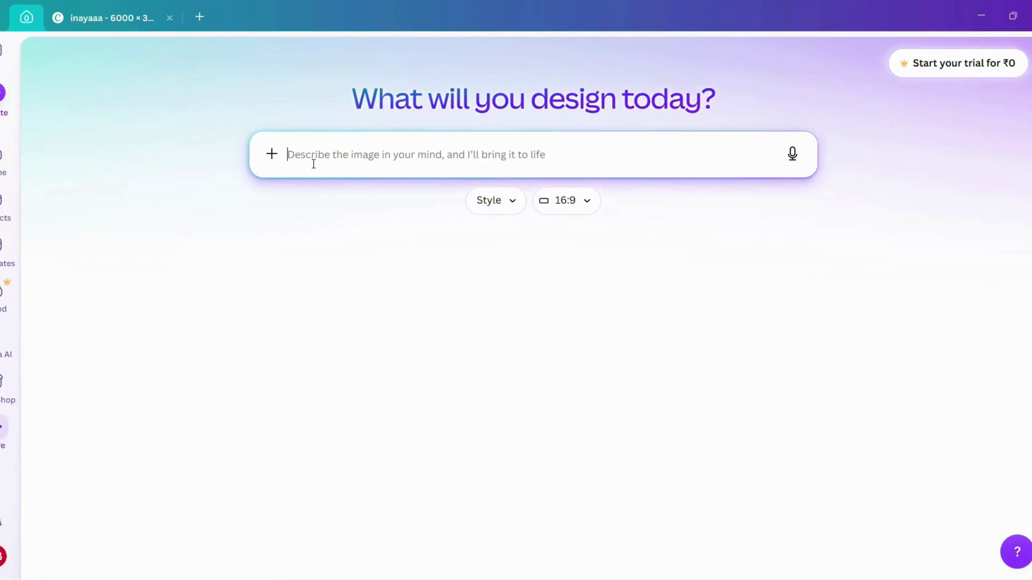
click(485, 203)
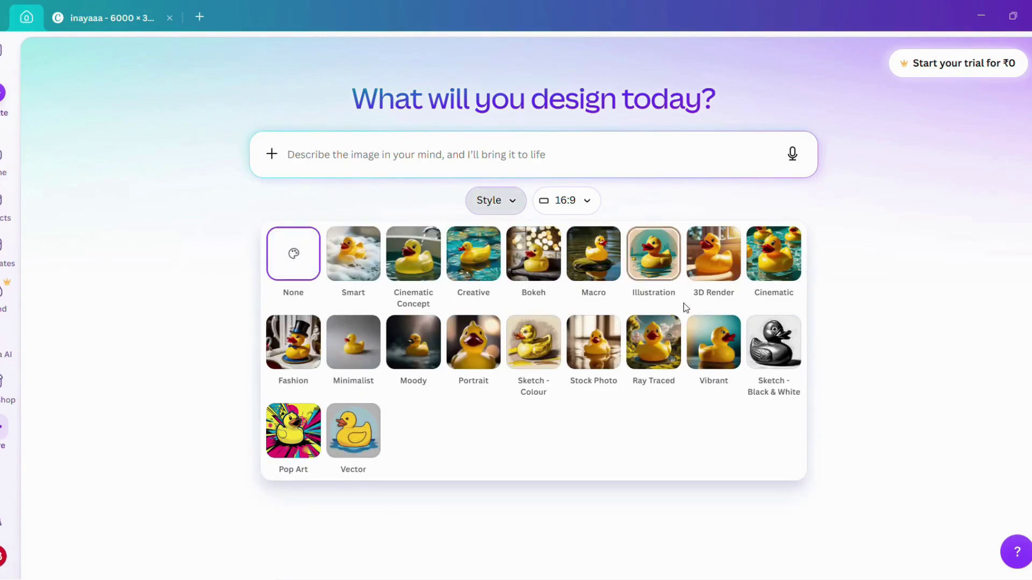
click(342, 433)
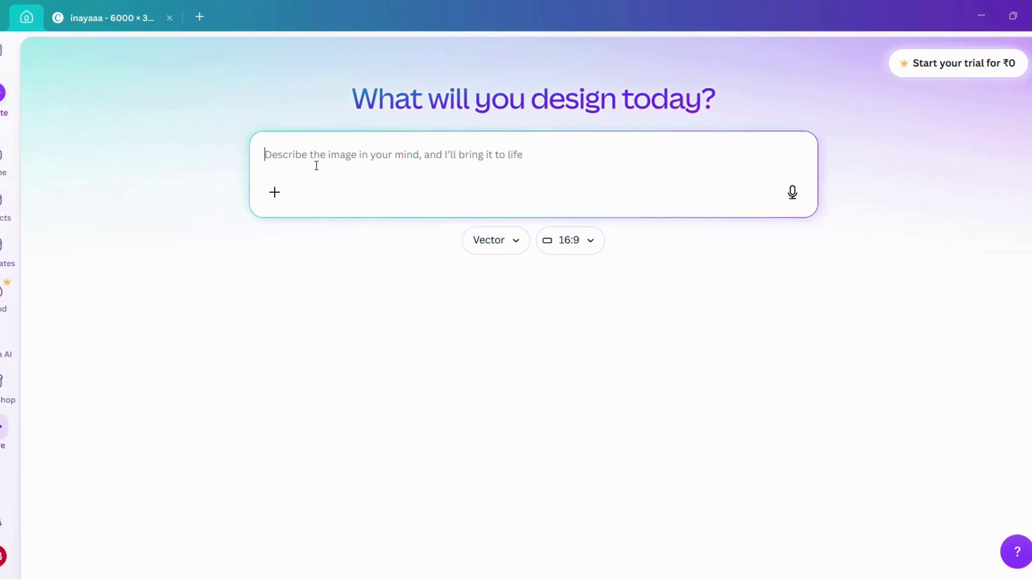
text(a cute girl saying hi)
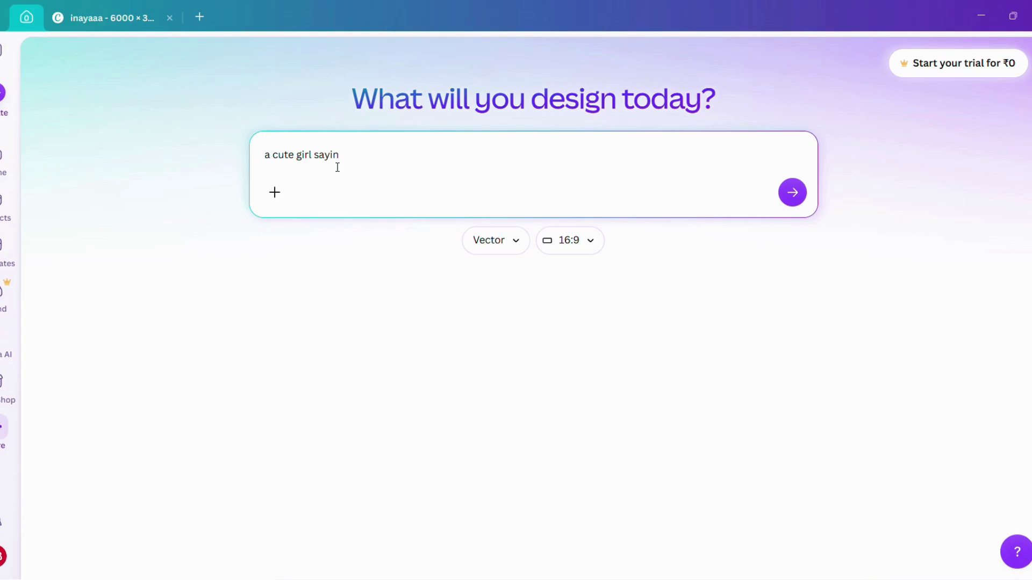
click(792, 192)
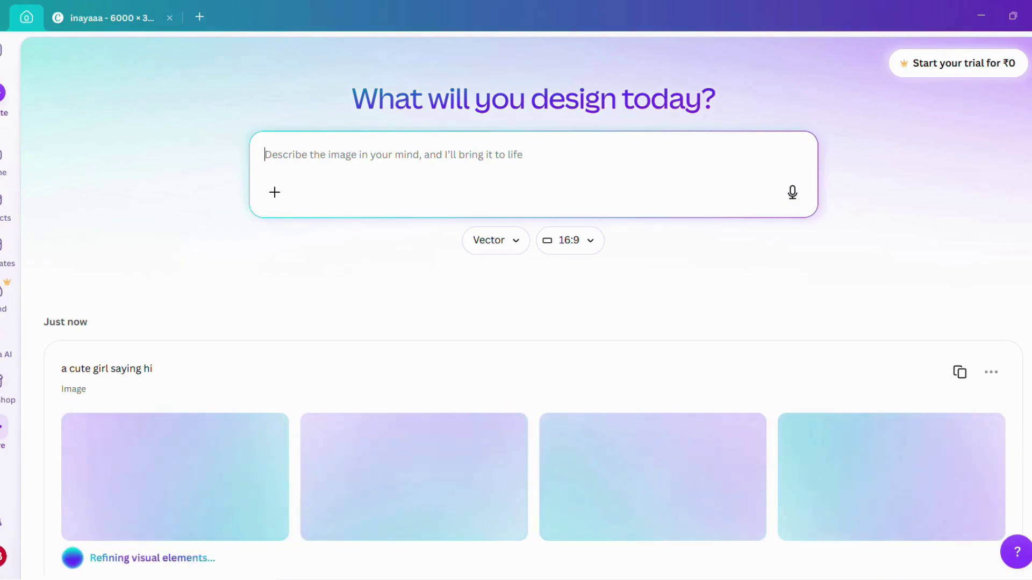
scroll(311, 521, down, 1)
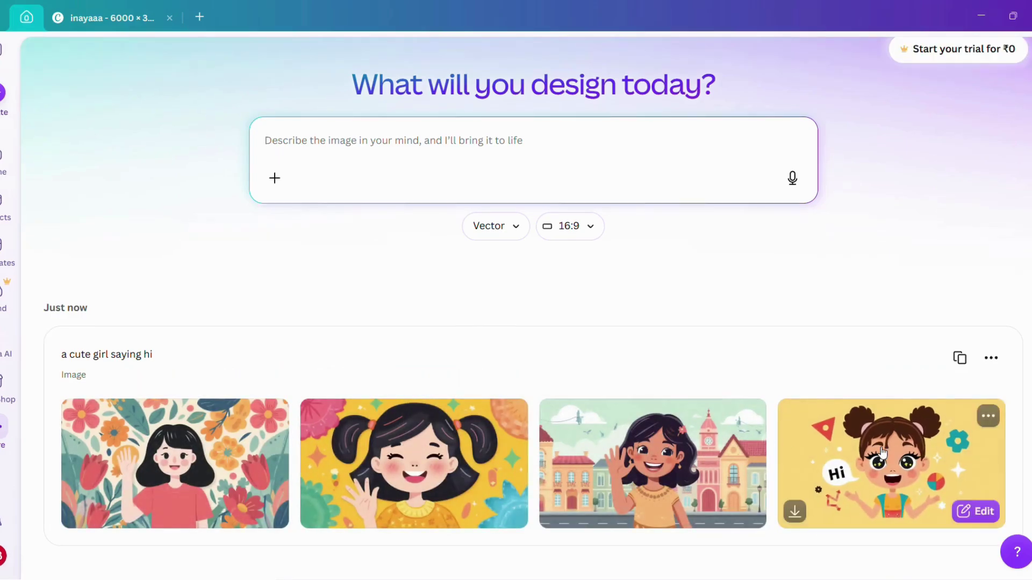
Step: Check which actions are available for the second generated girl image
mouse_move(500, 511)
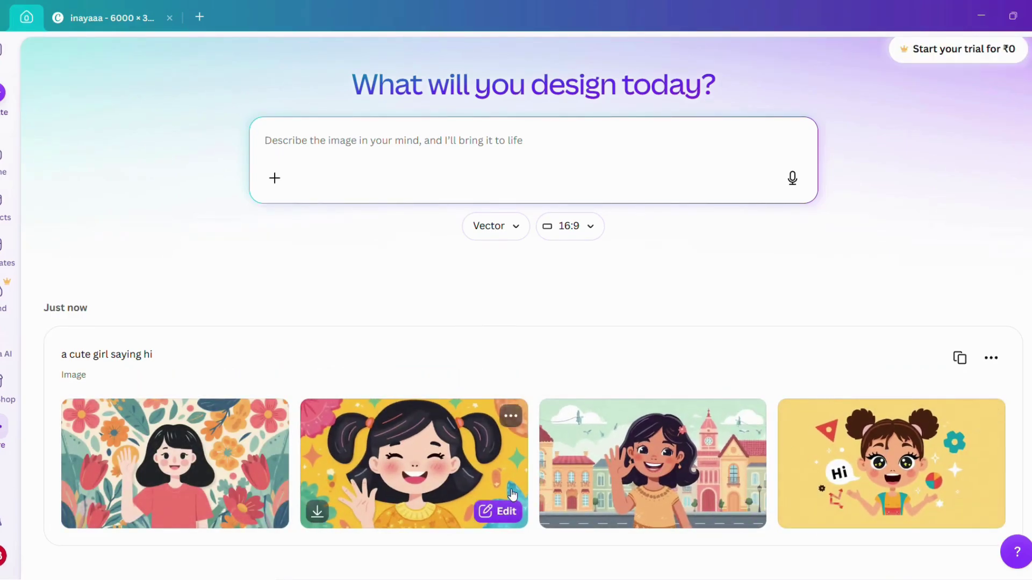
click(511, 416)
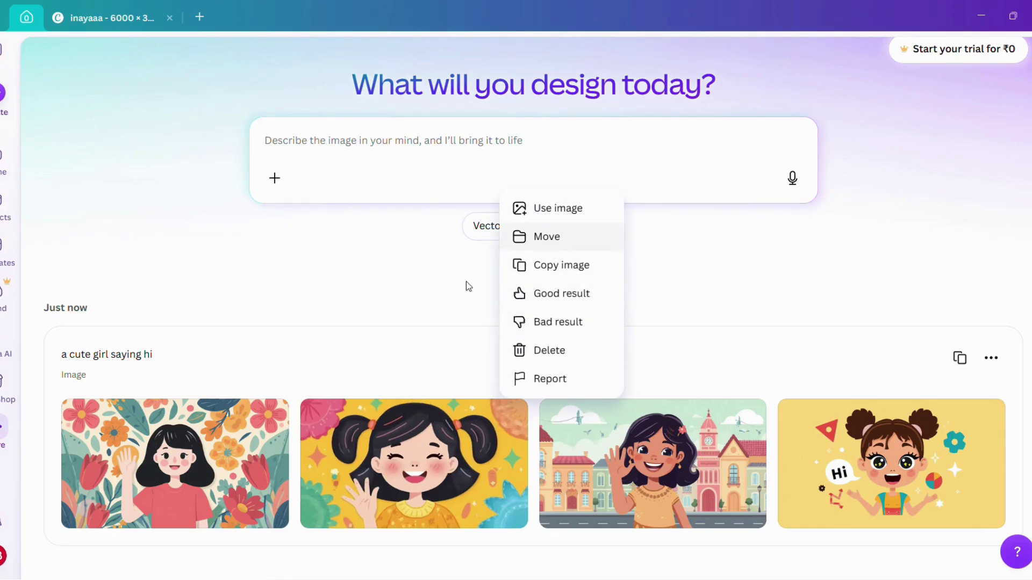
click(418, 279)
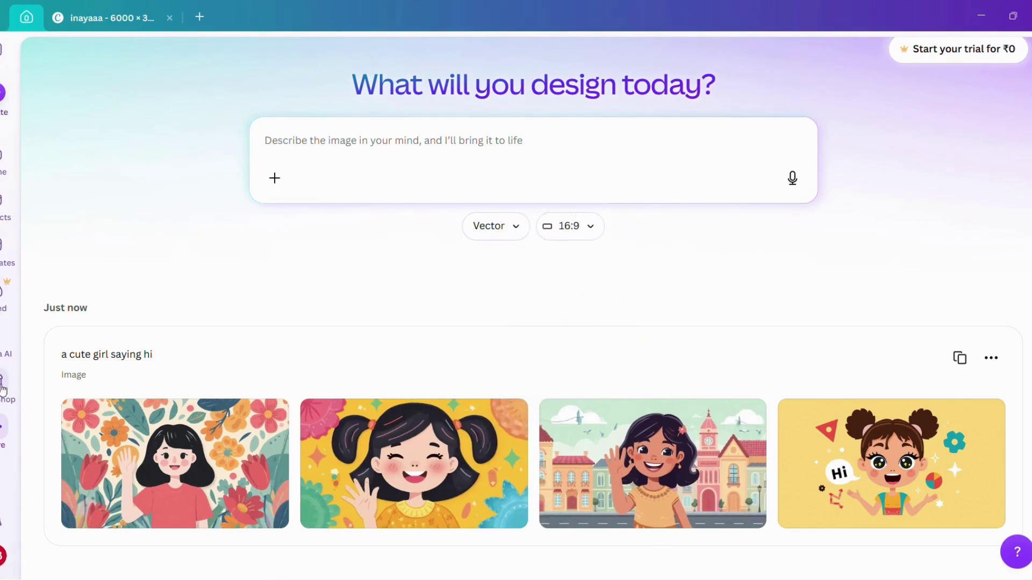
Step: View the Canva AI chat page, return home and look at the options for creating a design
click(2, 348)
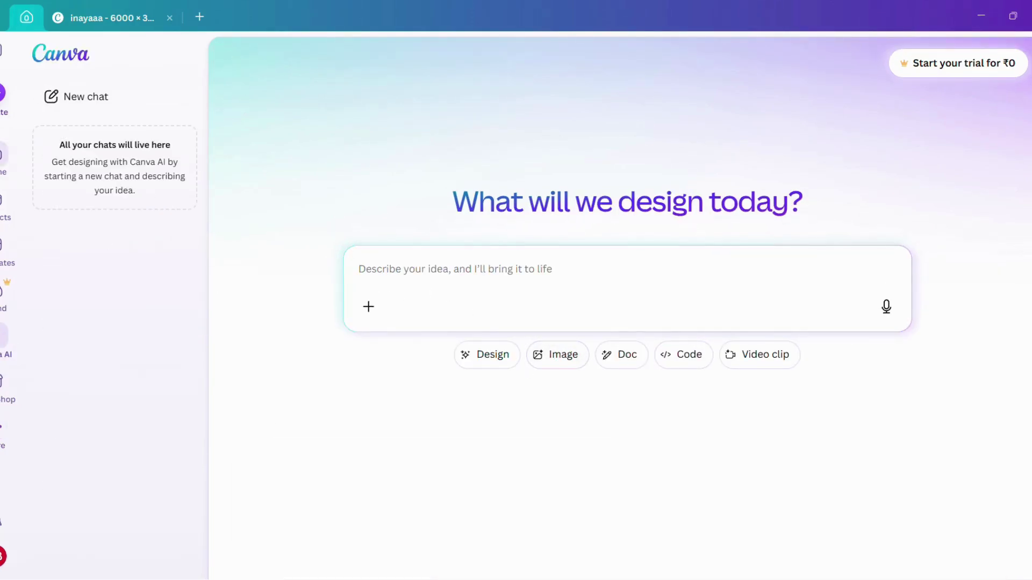
click(3, 156)
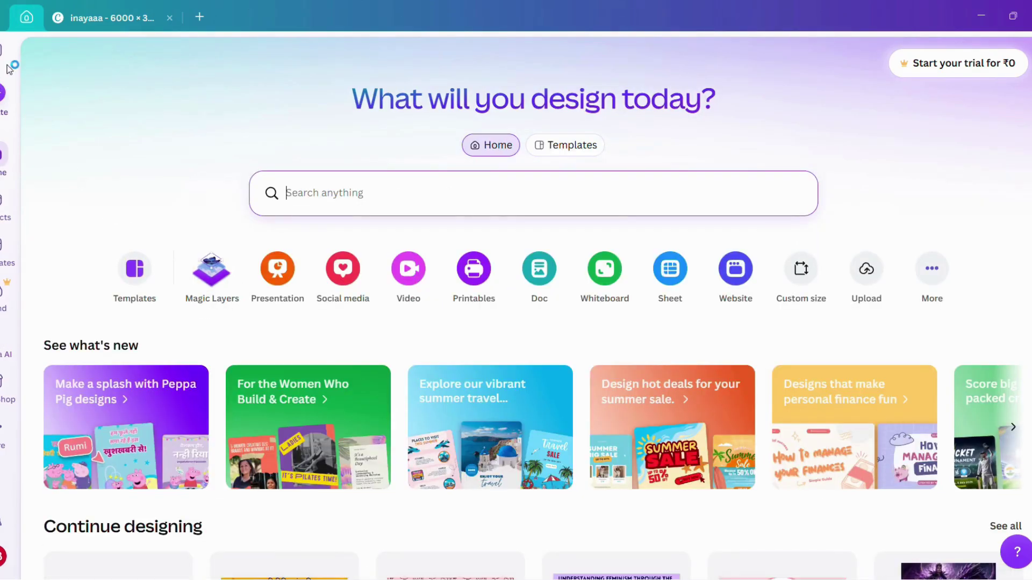
click(6, 98)
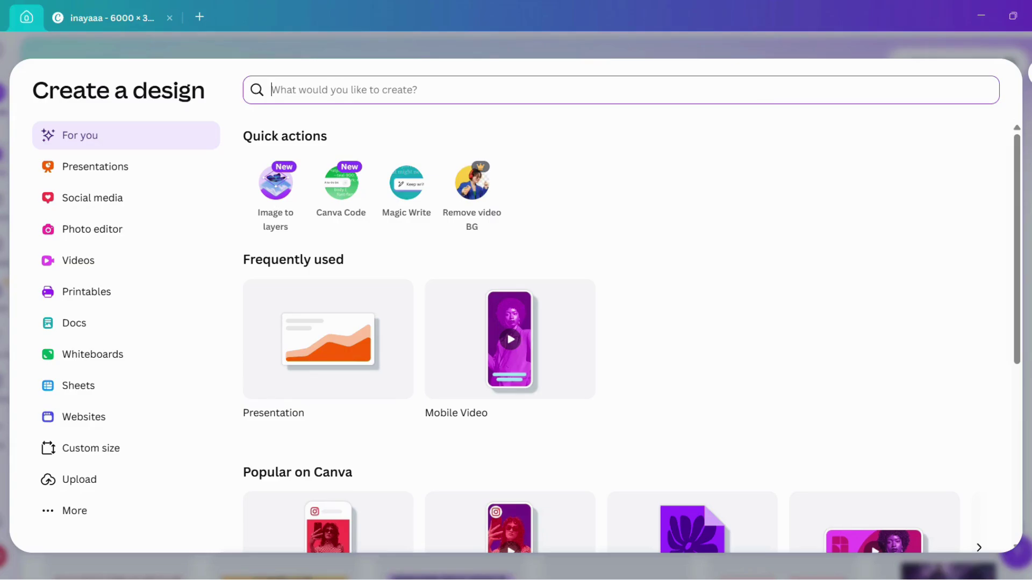
key(Escape)
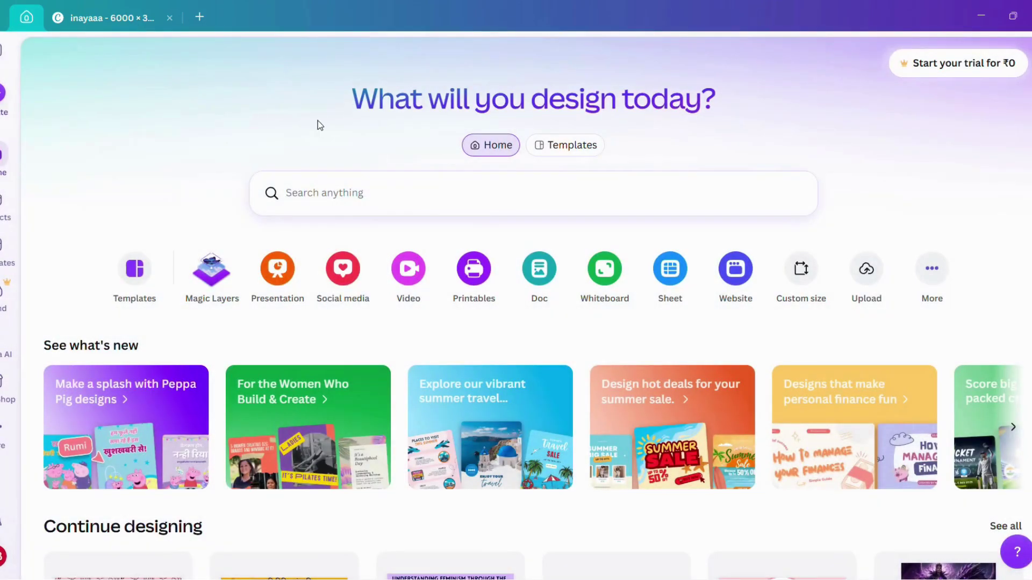
Step: Switch to the already open design, search its template library for "maths 4" and browse the matching templates
click(139, 19)
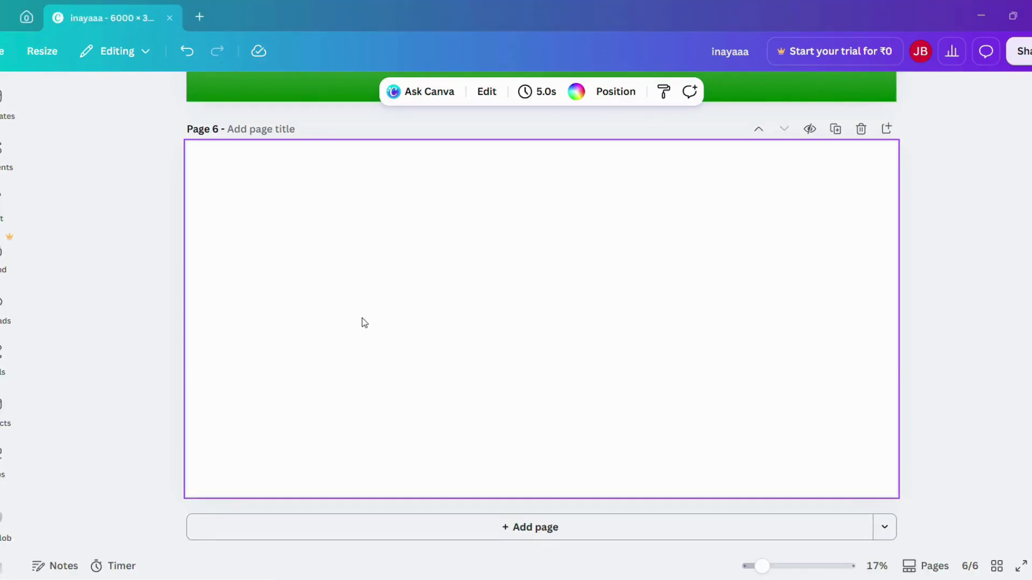
click(5, 100)
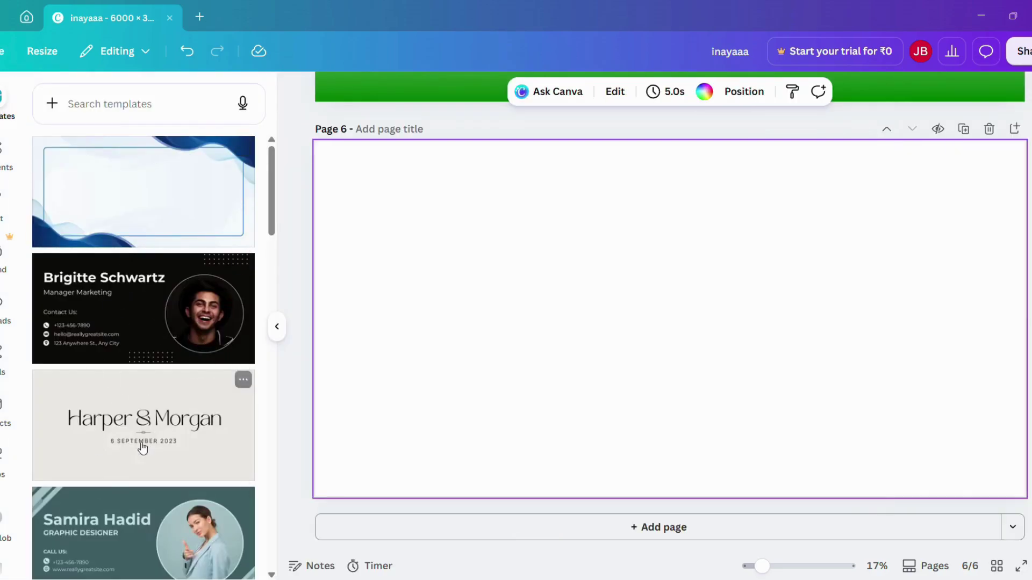
click(129, 108)
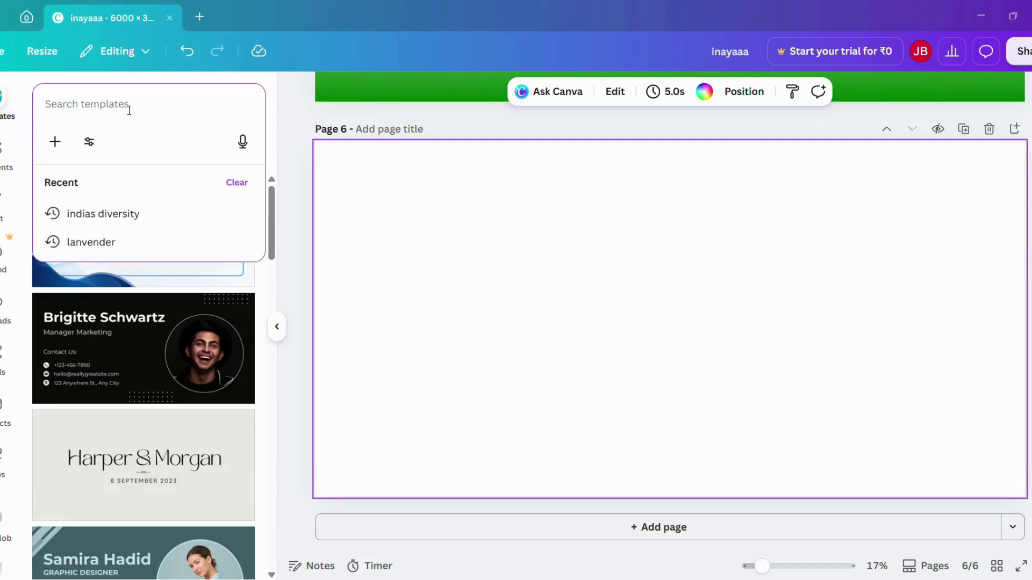
text(a)
key(BackSpace)
text(m)
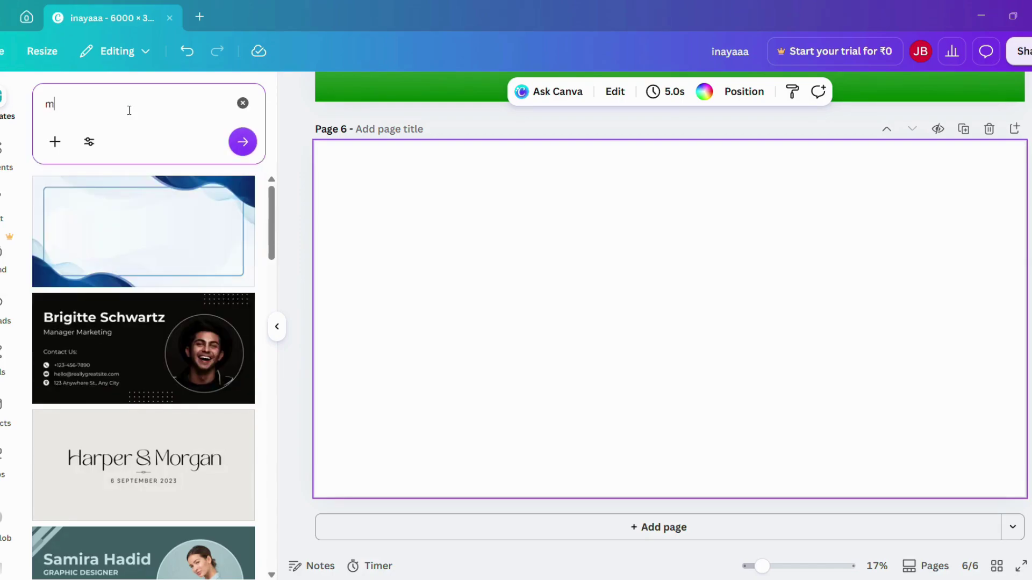
text(aths 4)
key(Return)
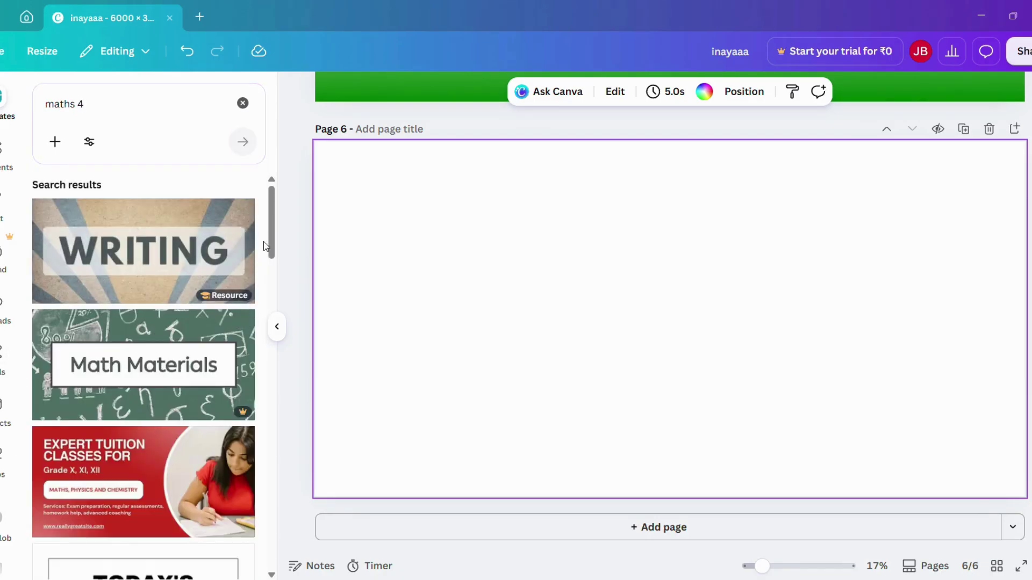
drag(272, 239, 271, 319)
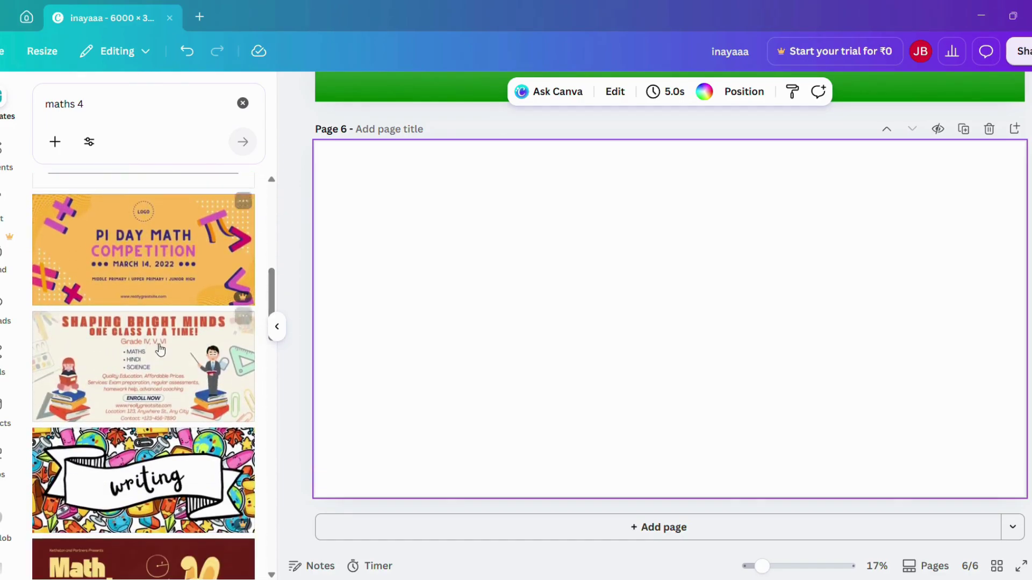
scroll(275, 306, down, 3)
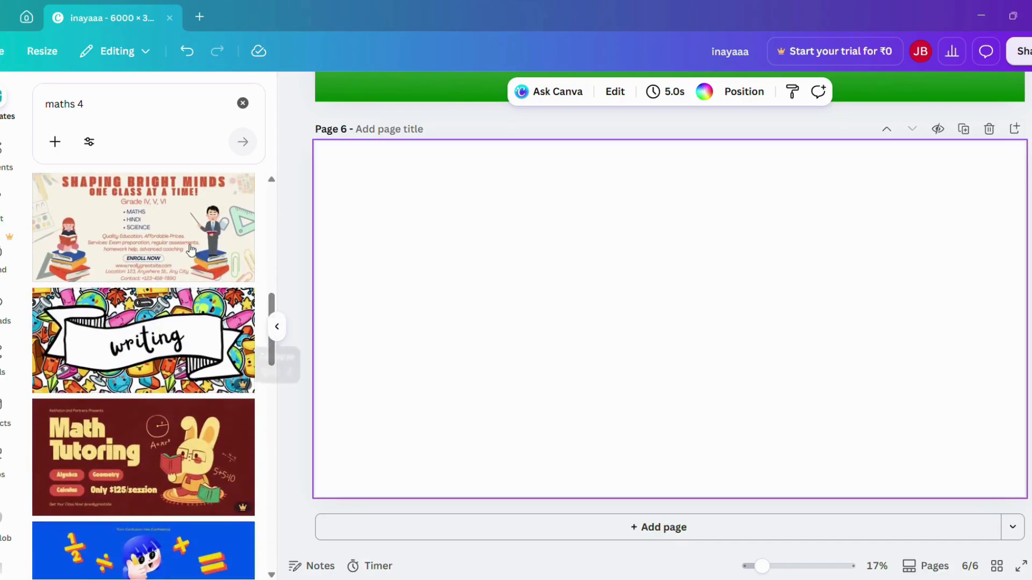
Step: Generate graphics in the elements library from the prompt "a girl saying hello how are you" and browse the results
click(3, 149)
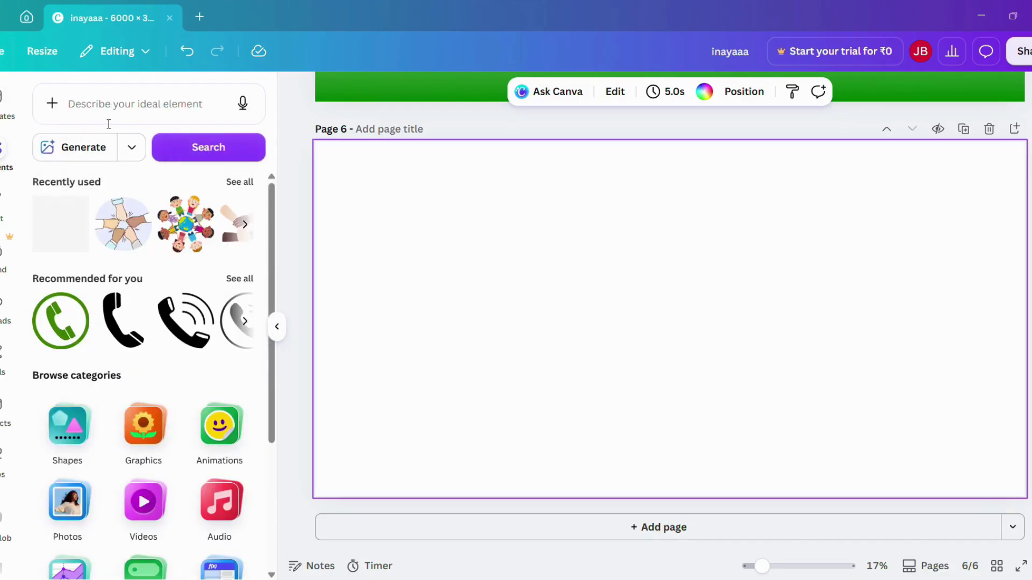
click(122, 113)
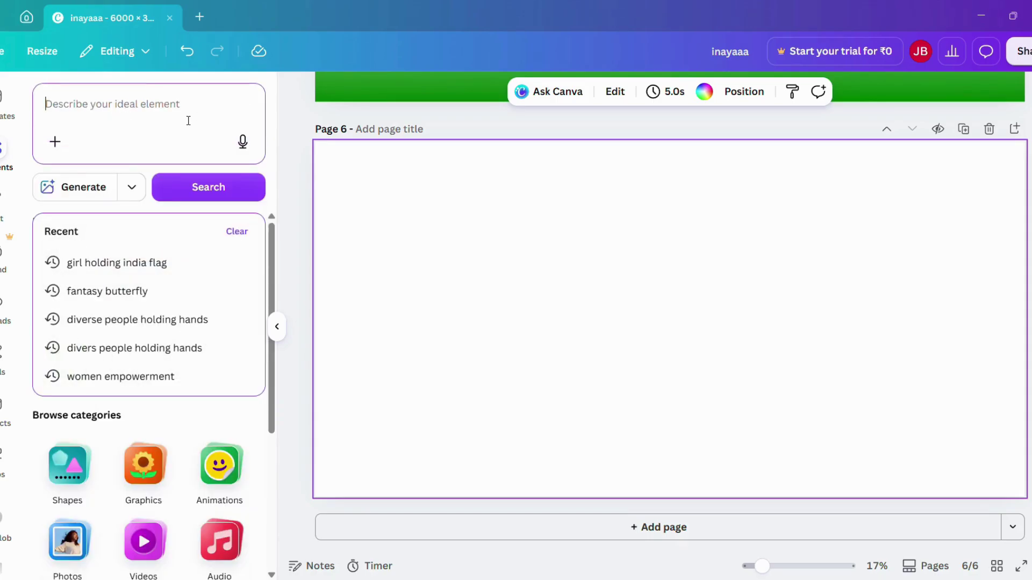
key(Escape)
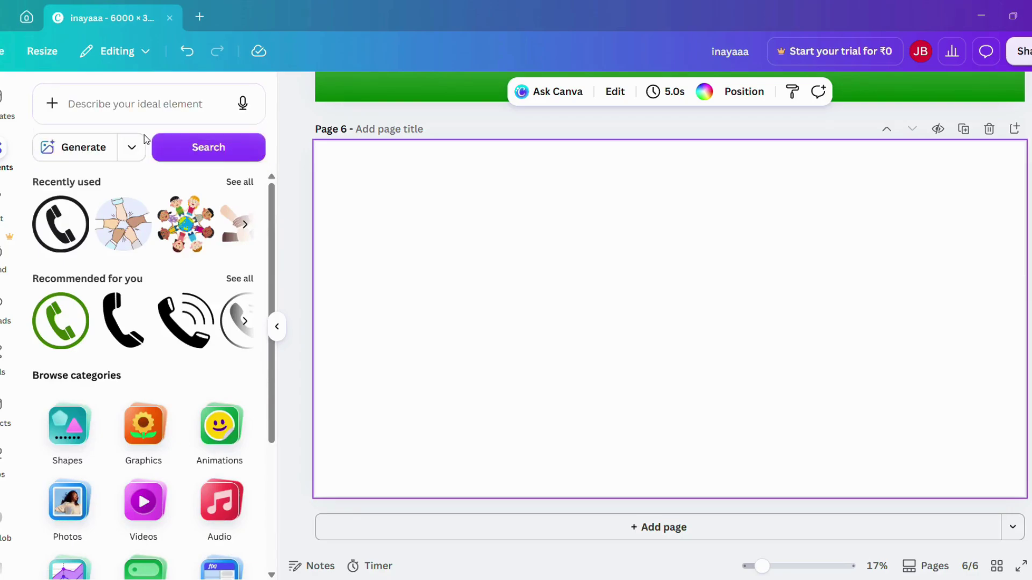
click(120, 119)
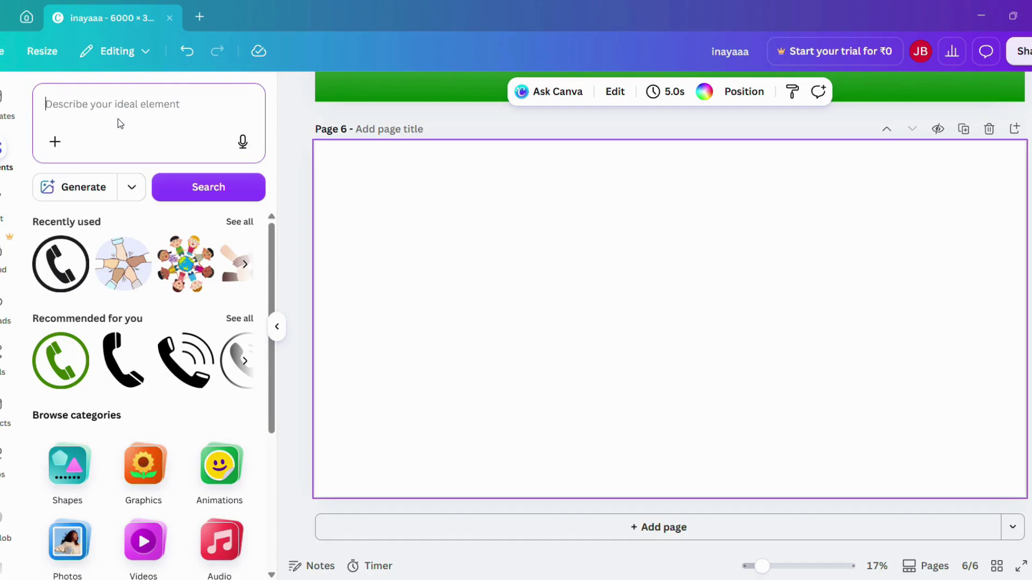
text(a gir)
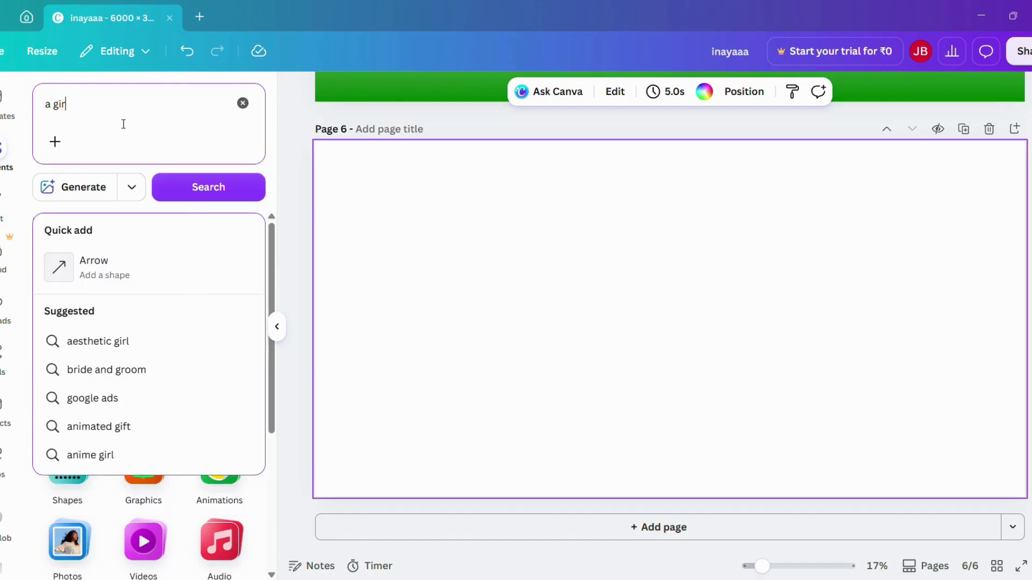
text(l saying hello how are you)
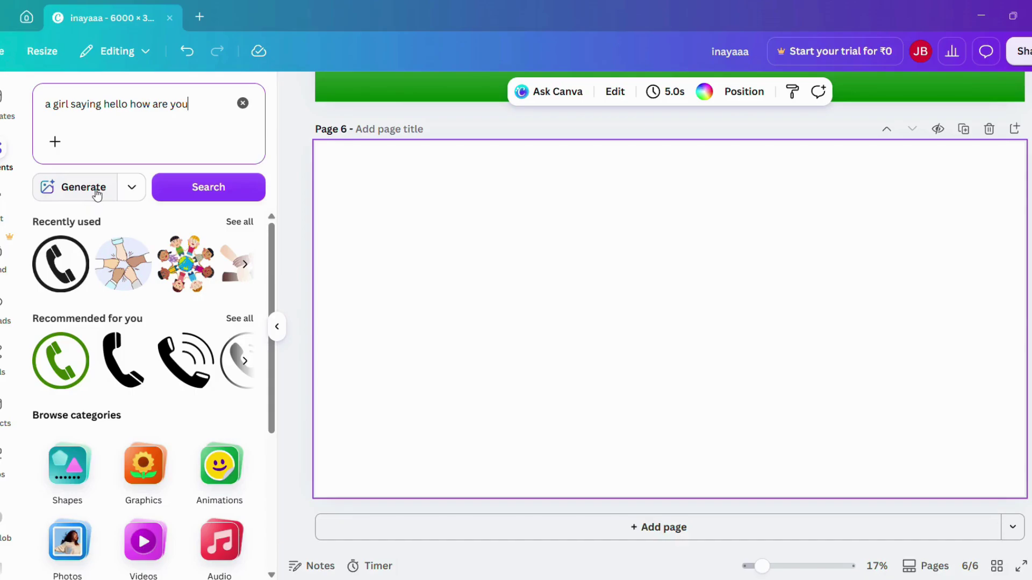
click(132, 187)
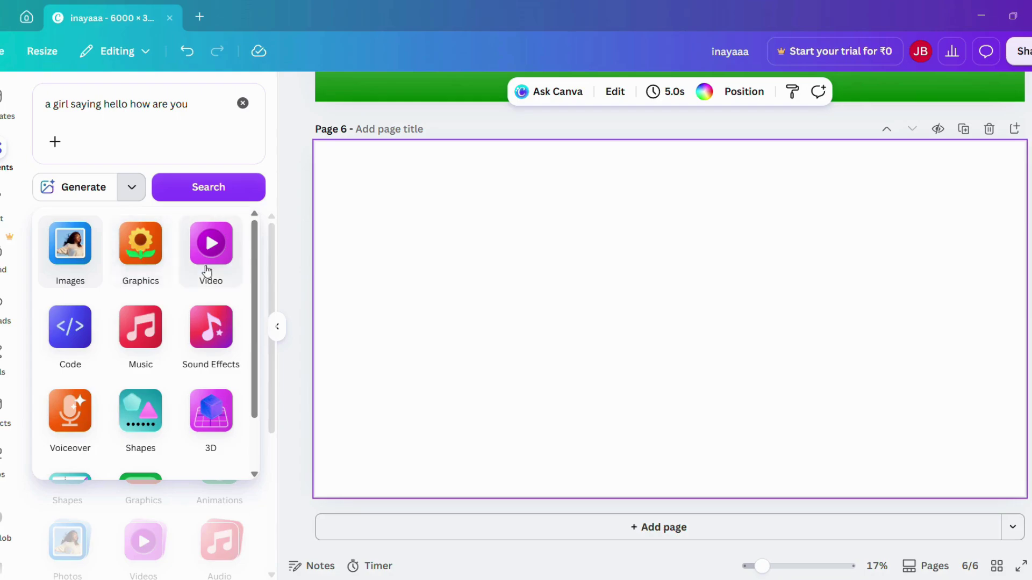
click(159, 261)
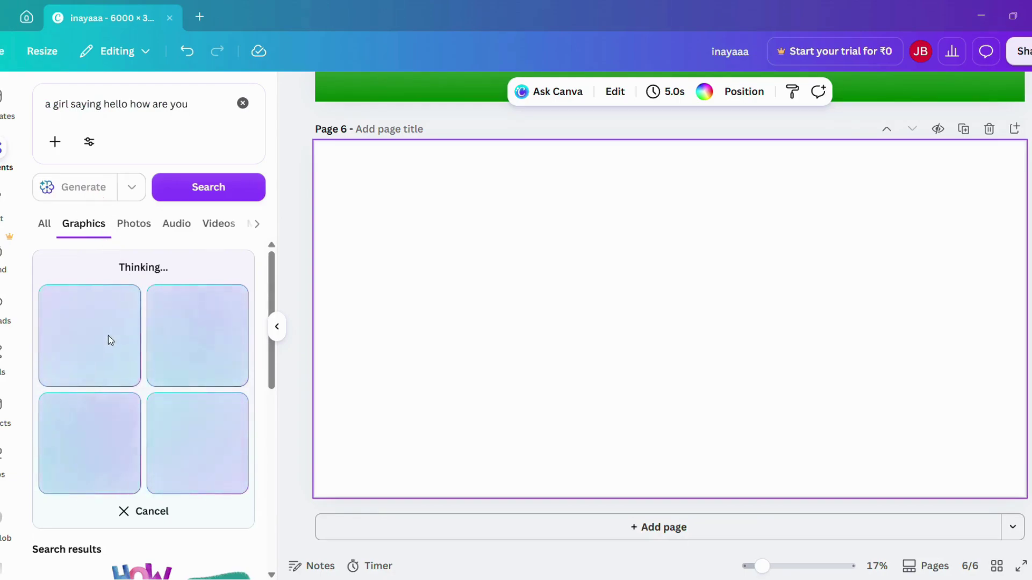
scroll(276, 327, down, 1)
scroll(276, 328, down, 10)
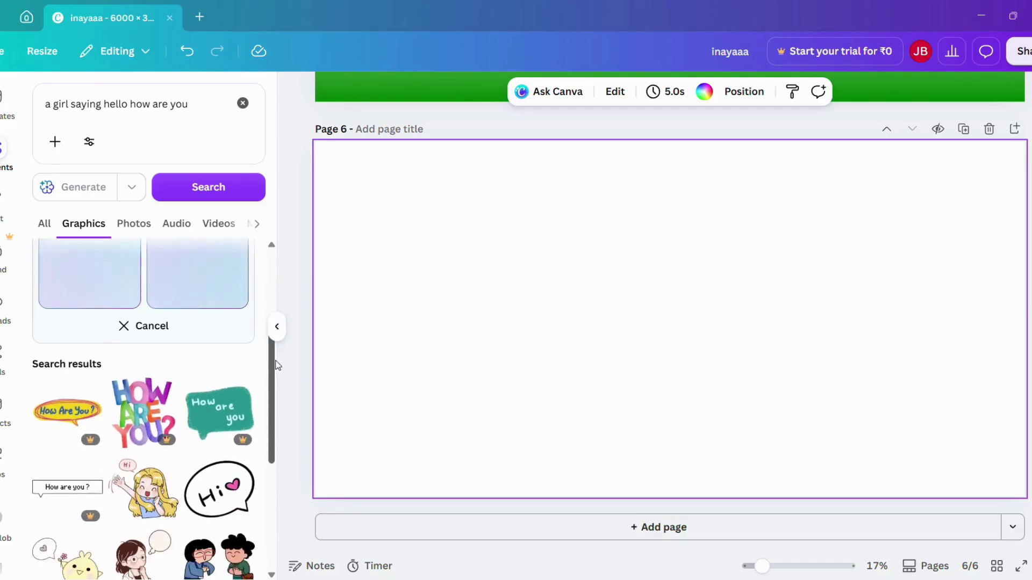
Step: Look through the other element categories up to Frames, and return to the Graphics results for the greeting girl prompt
scroll(263, 500, up, 10)
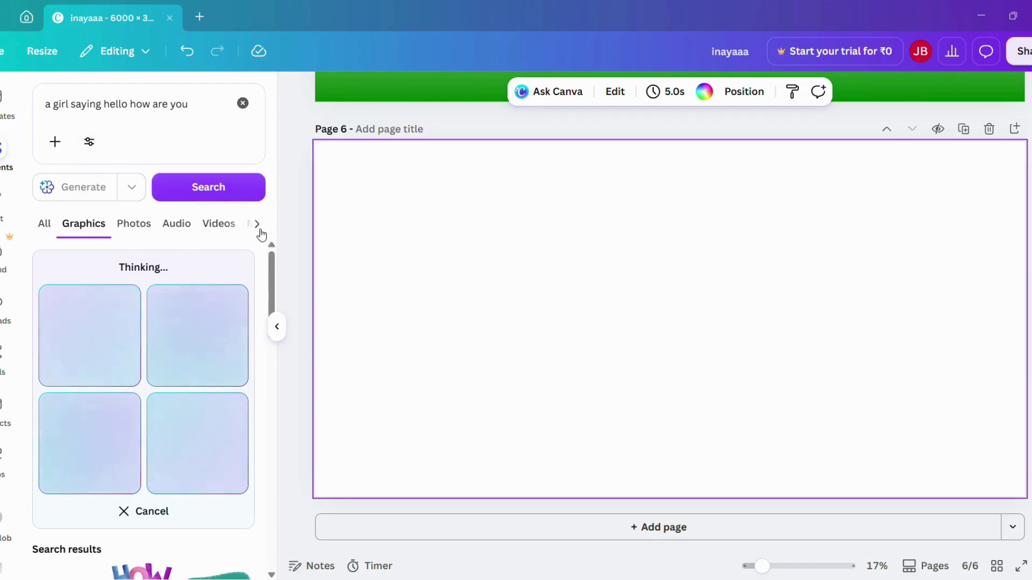
click(257, 225)
click(251, 227)
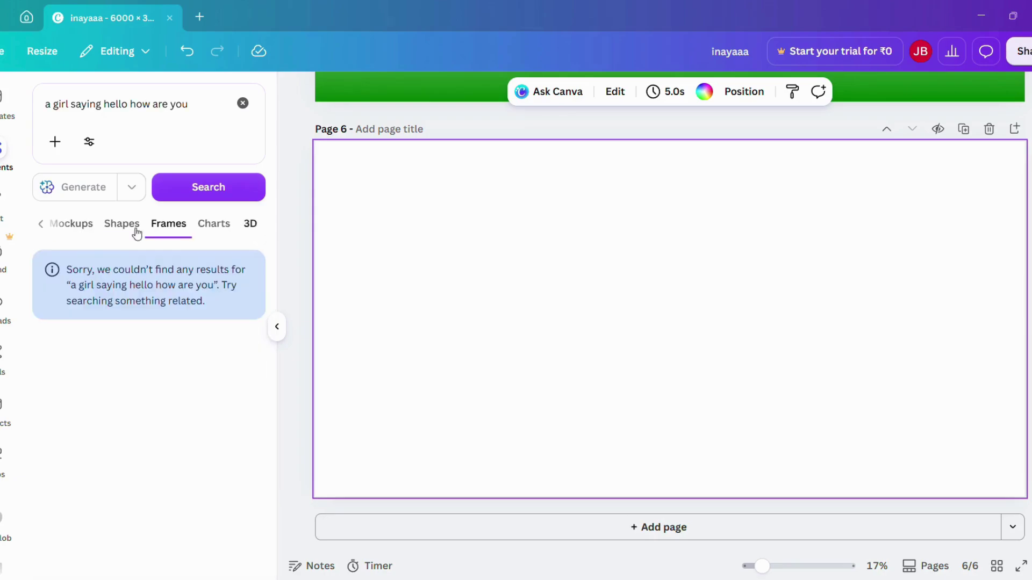
click(52, 223)
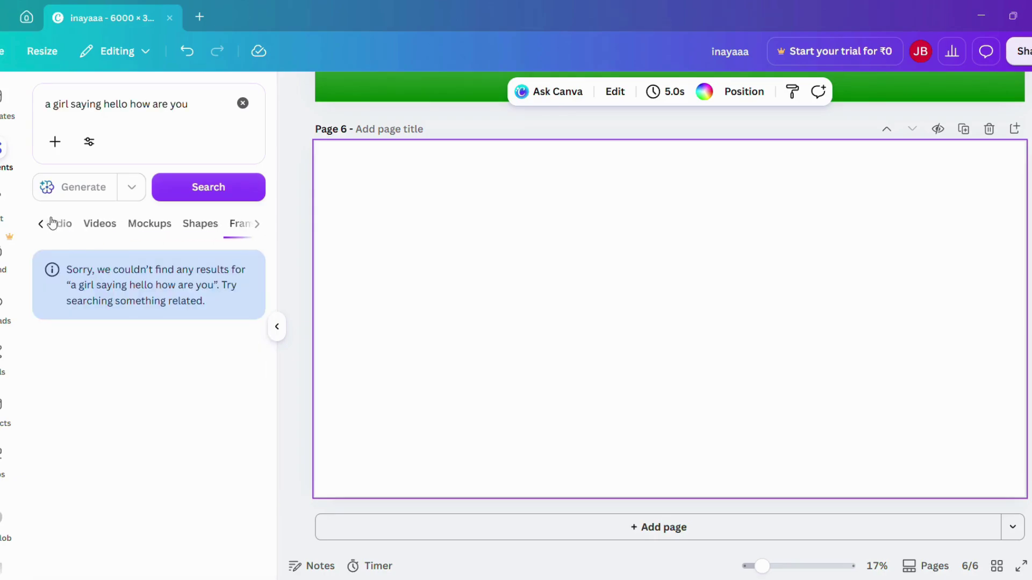
click(41, 224)
click(71, 230)
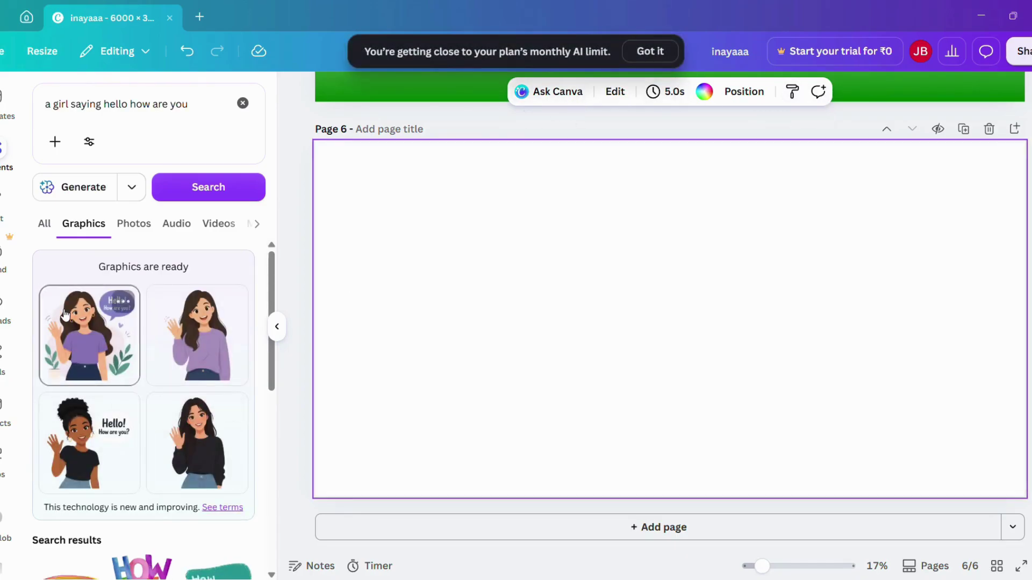
Step: Place the first generated girl graphic on page 6, and delete it again
click(128, 363)
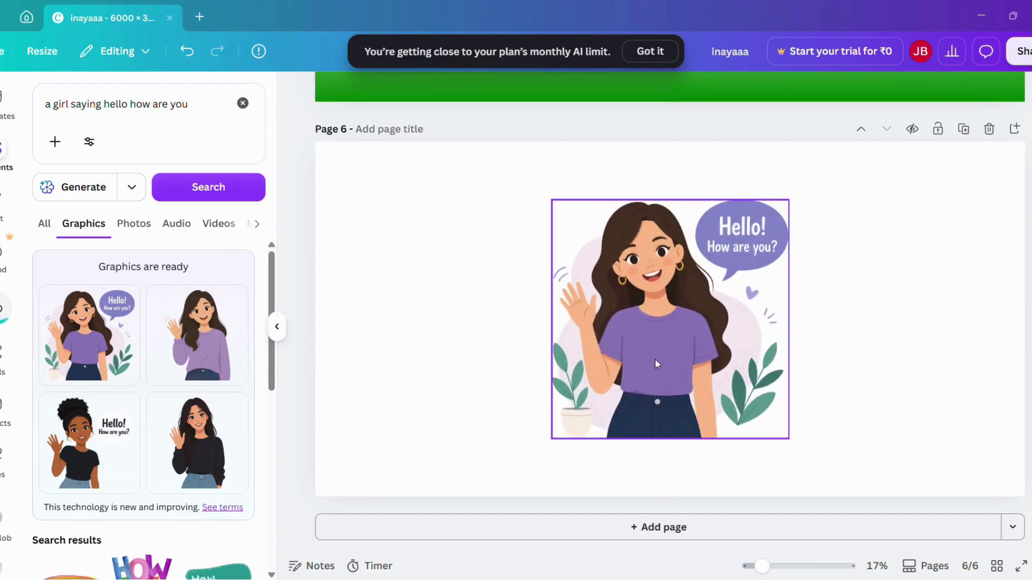
key(Delete)
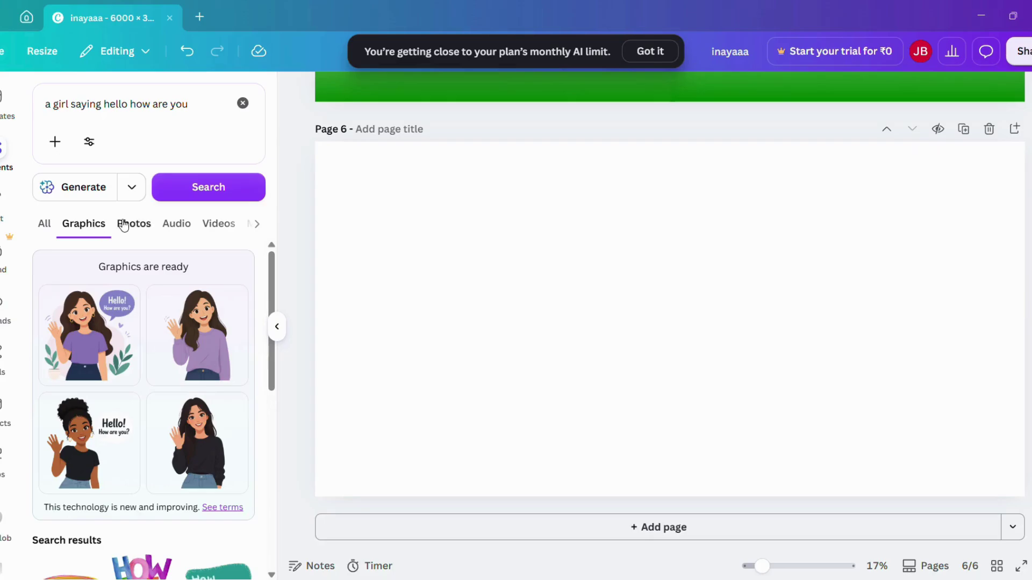
Step: Search the fonts for "poppins", add a Poppins text to page 6 and place it slightly left of and above the centre
click(5, 201)
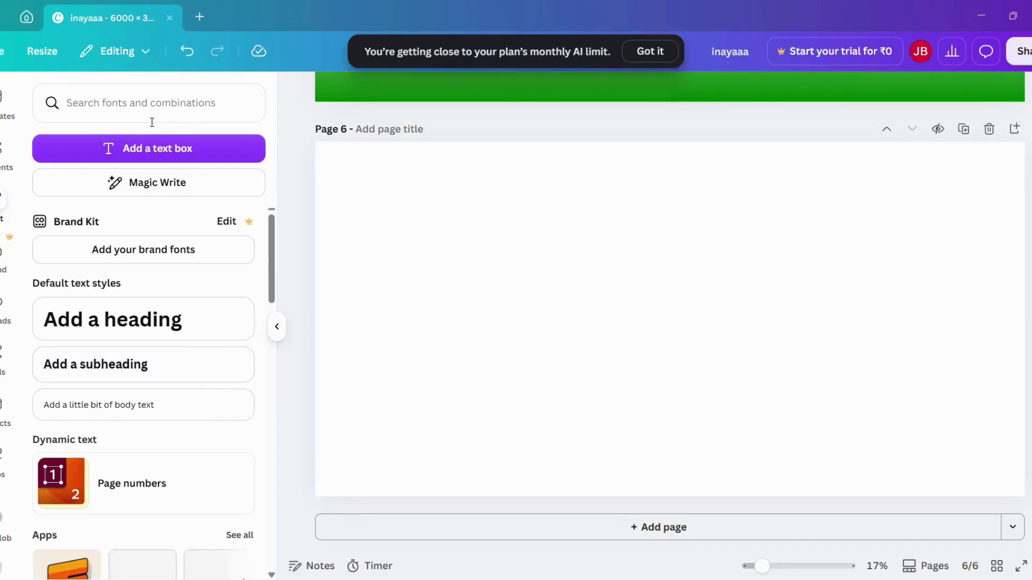
click(146, 114)
click(126, 170)
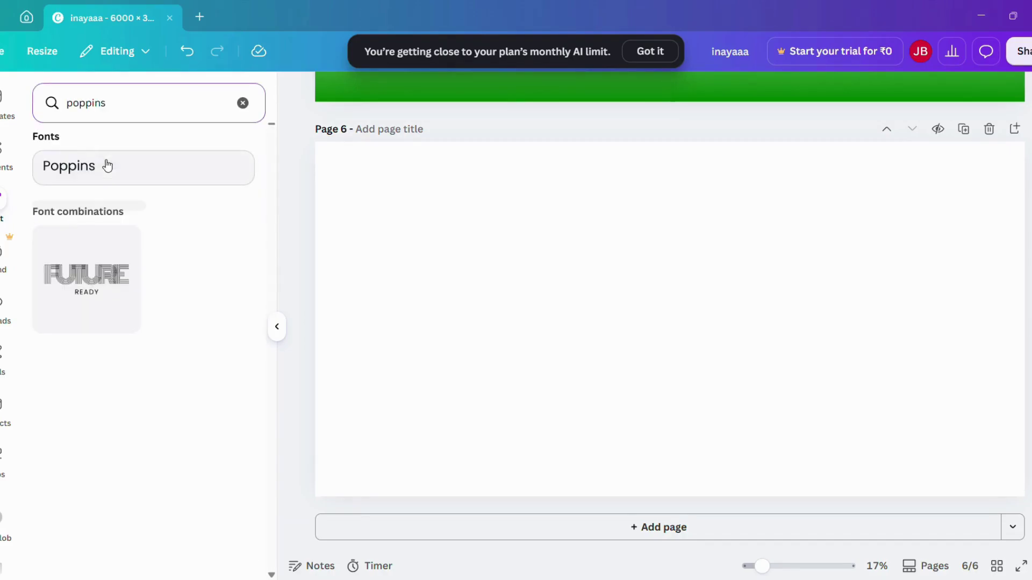
click(106, 174)
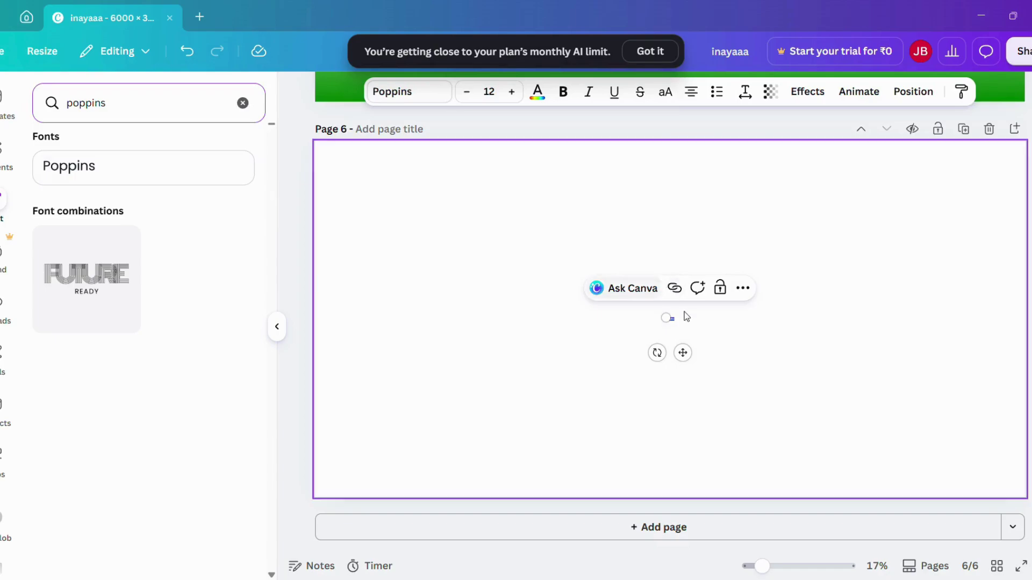
click(502, 389)
click(576, 267)
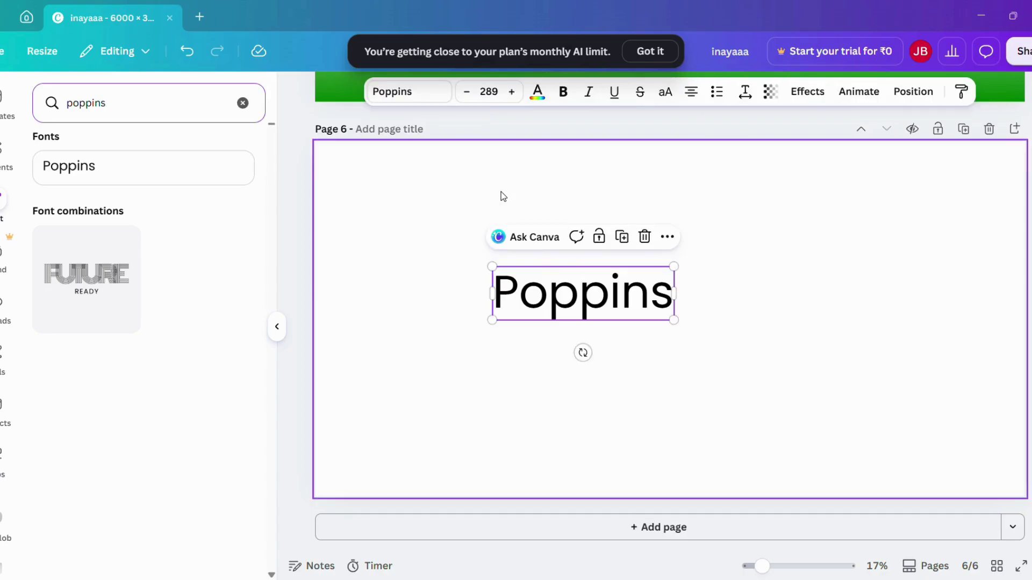
Step: Try the More Sugar font on the text, set its font to Fredoka and keep its transparency at 100
click(403, 95)
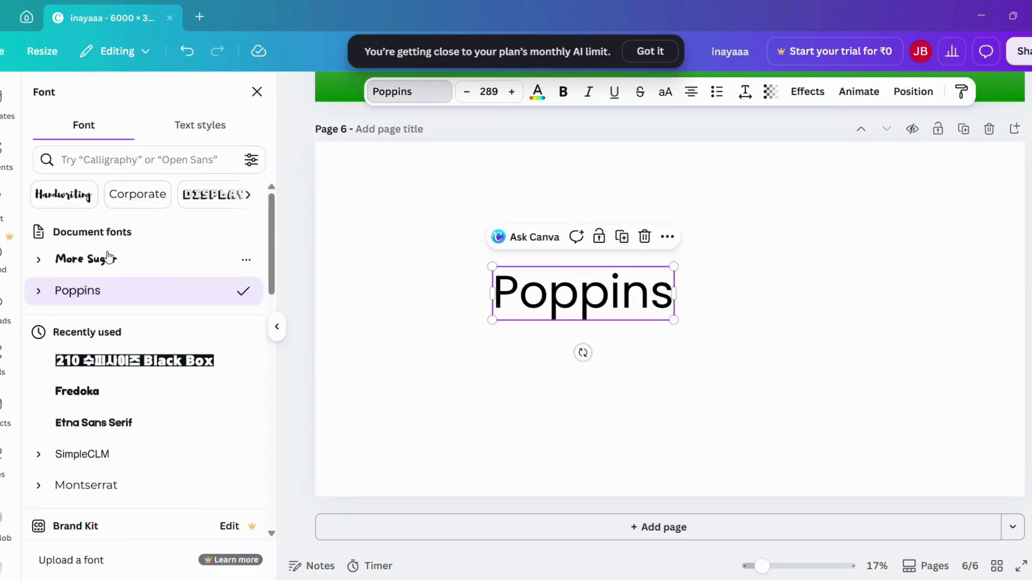
click(124, 266)
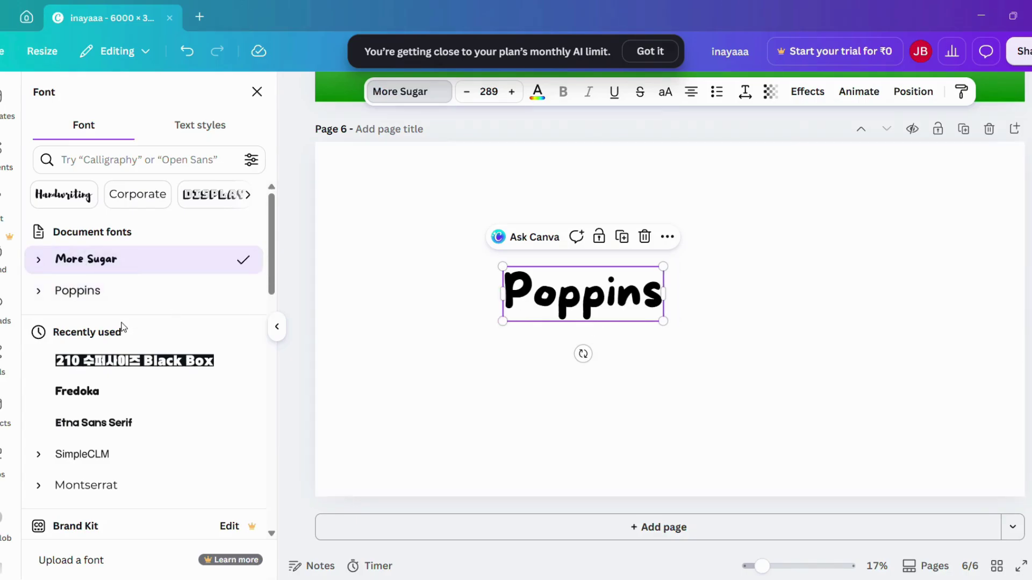
click(109, 359)
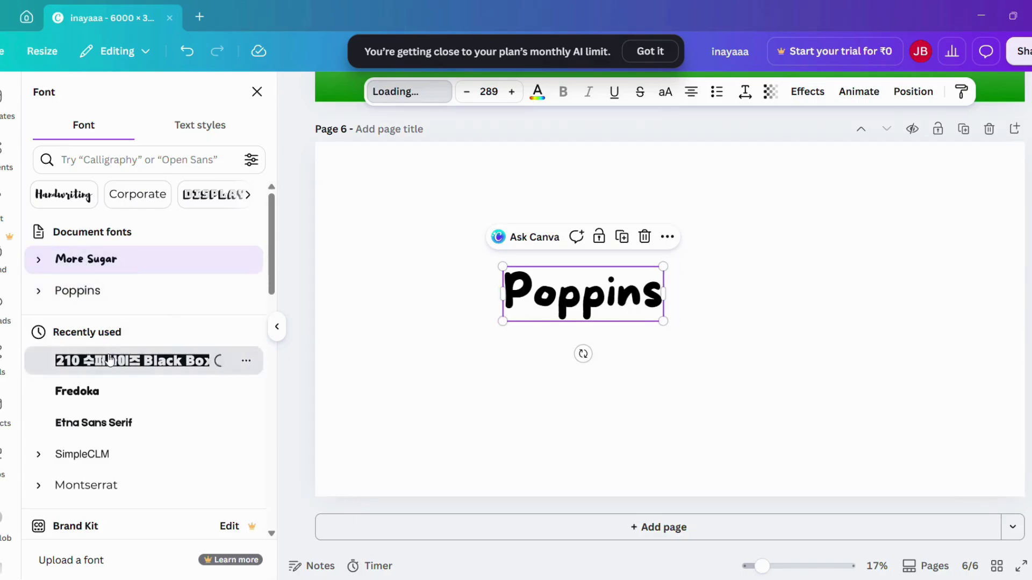
click(92, 398)
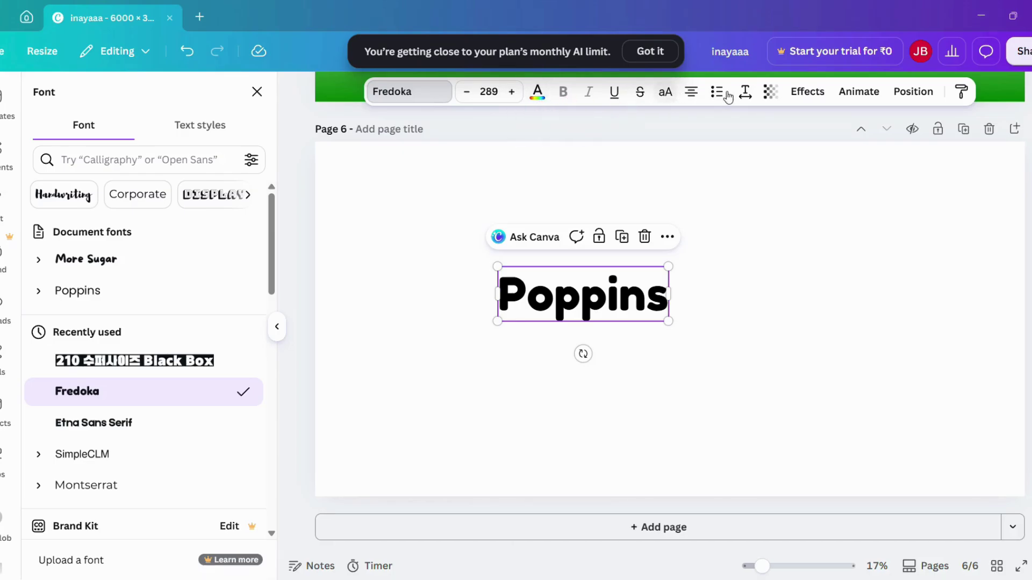
click(770, 92)
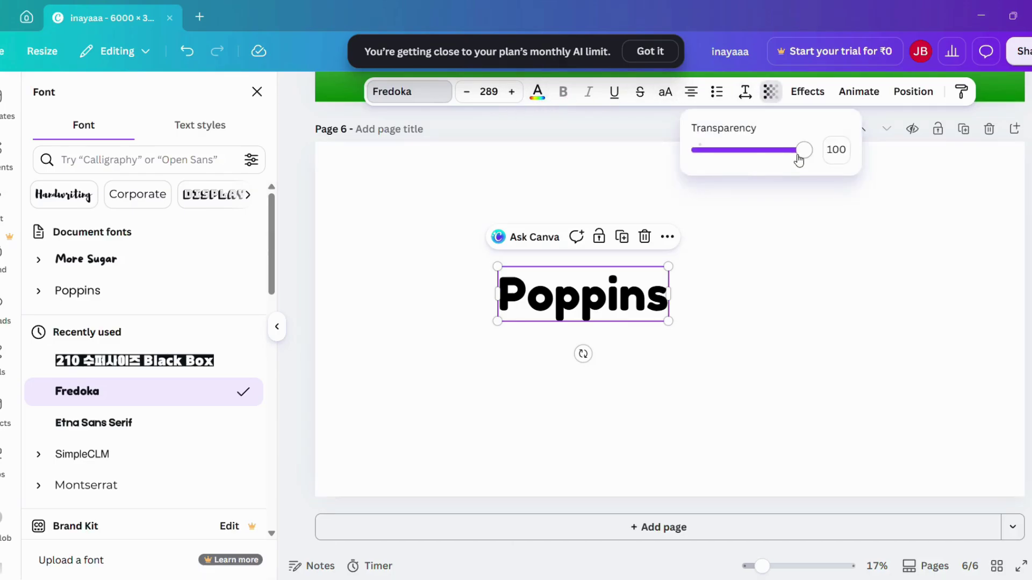
drag(799, 160, 813, 179)
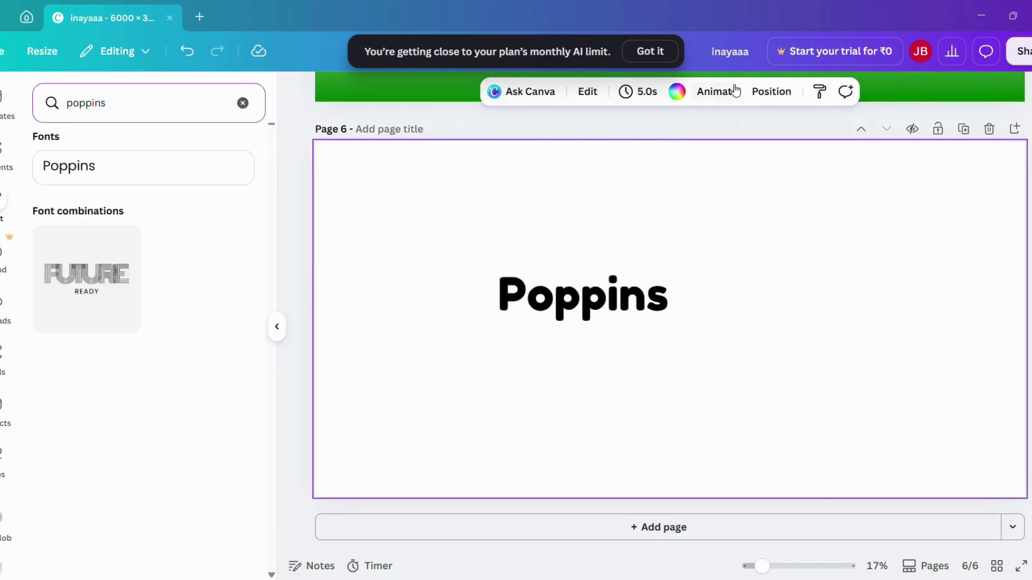
Step: Try the Ascend animation on the text, and switch it to the Shift animation on enter
click(564, 281)
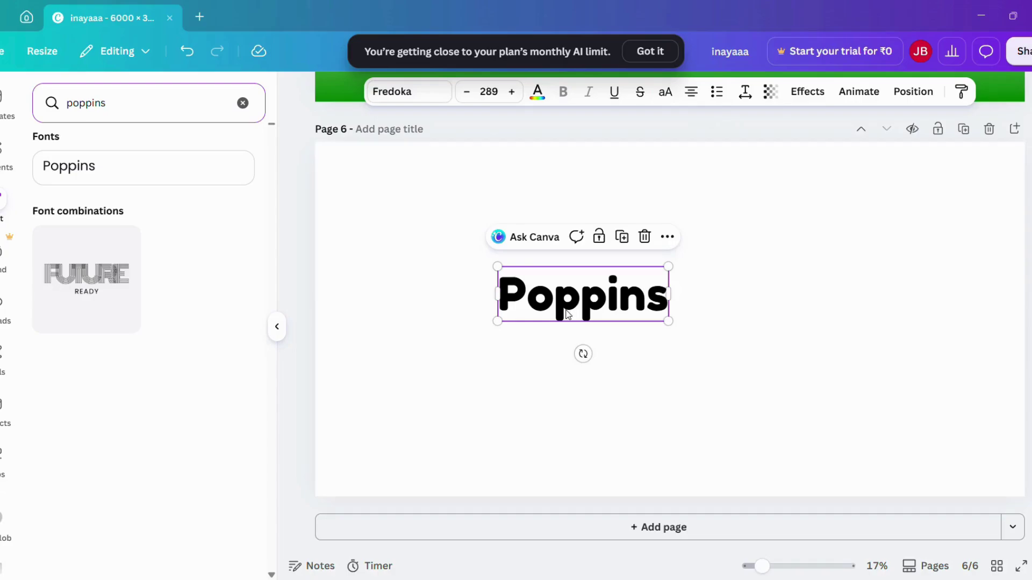
click(855, 88)
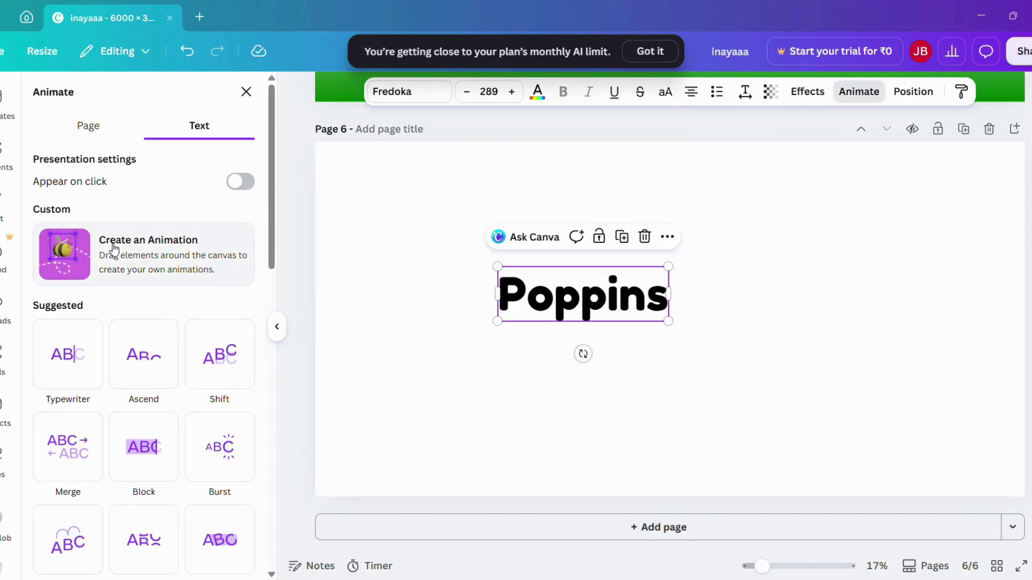
click(139, 374)
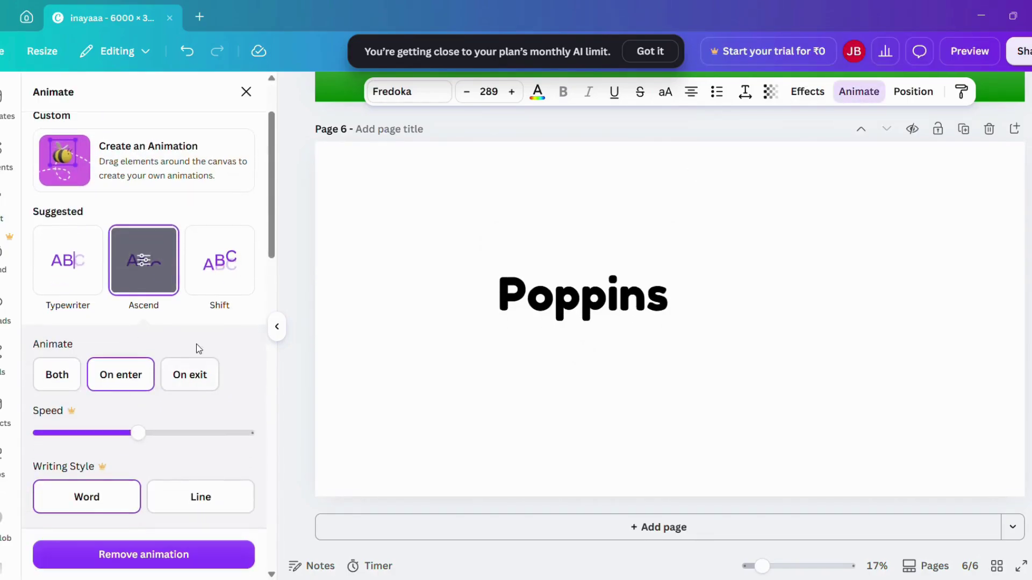
click(215, 285)
scroll(160, 255, up, 3)
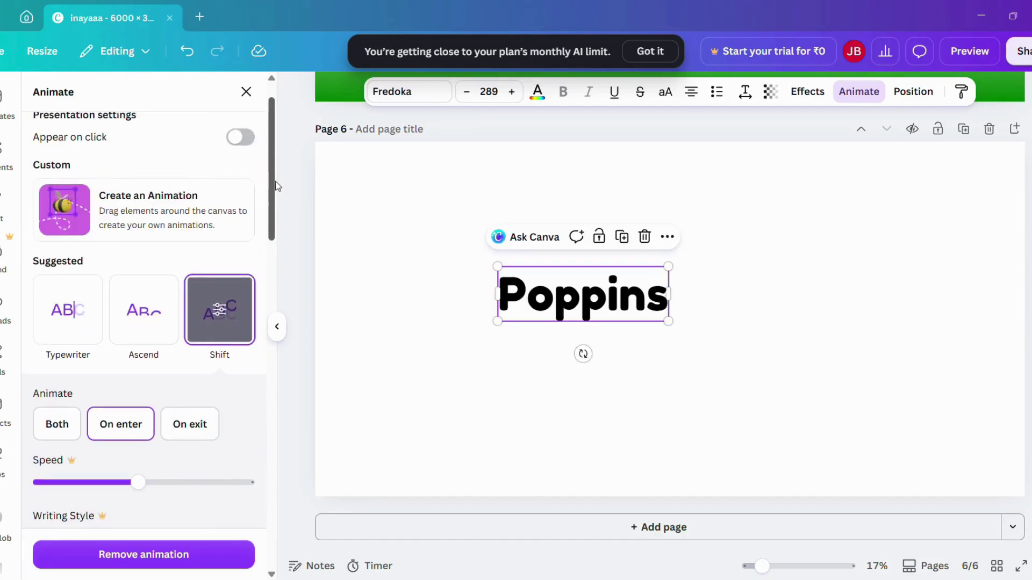
Step: Create a custom animation that moves the text along a path towards the lower part of the page
click(160, 255)
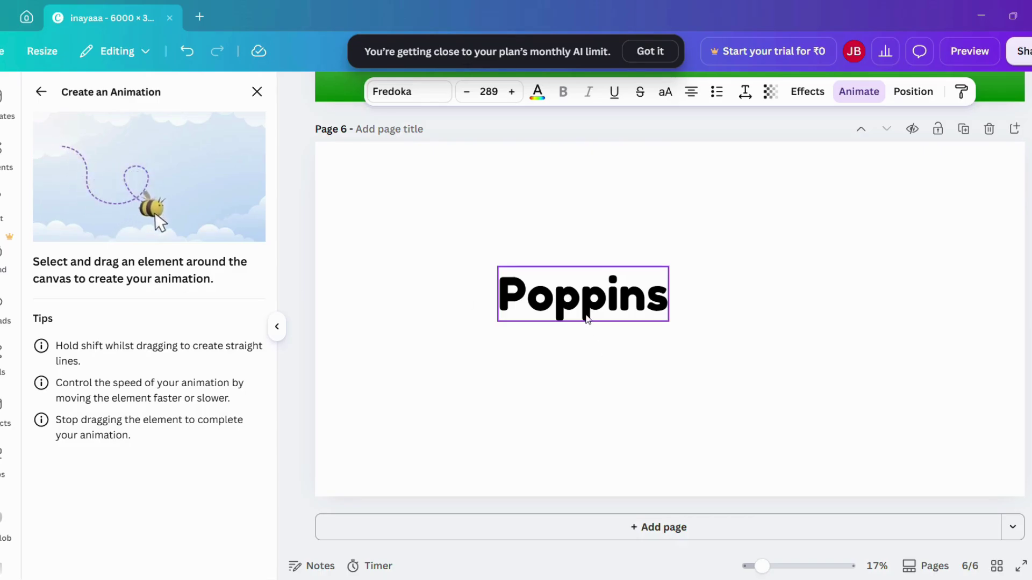
mouse_move(587, 319)
mouse_down()
mouse_move(683, 274)
mouse_move(590, 258)
mouse_move(575, 340)
mouse_move(721, 357)
mouse_move(677, 438)
mouse_move(605, 443)
mouse_up()
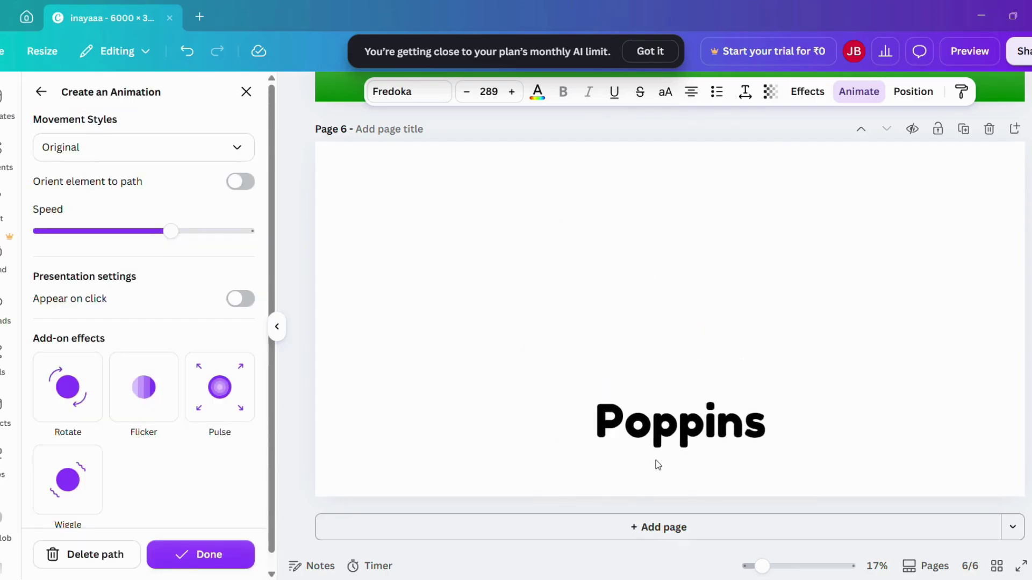
click(594, 359)
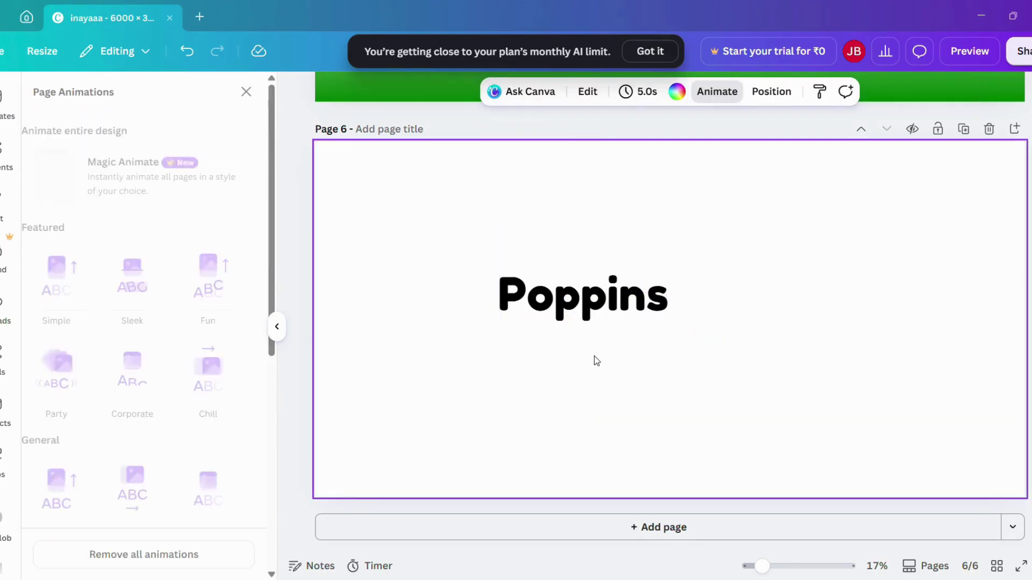
Step: Apply the Simple page animation on enter to page 6, and move the text further right, closer to the page's centre
click(609, 317)
click(767, 279)
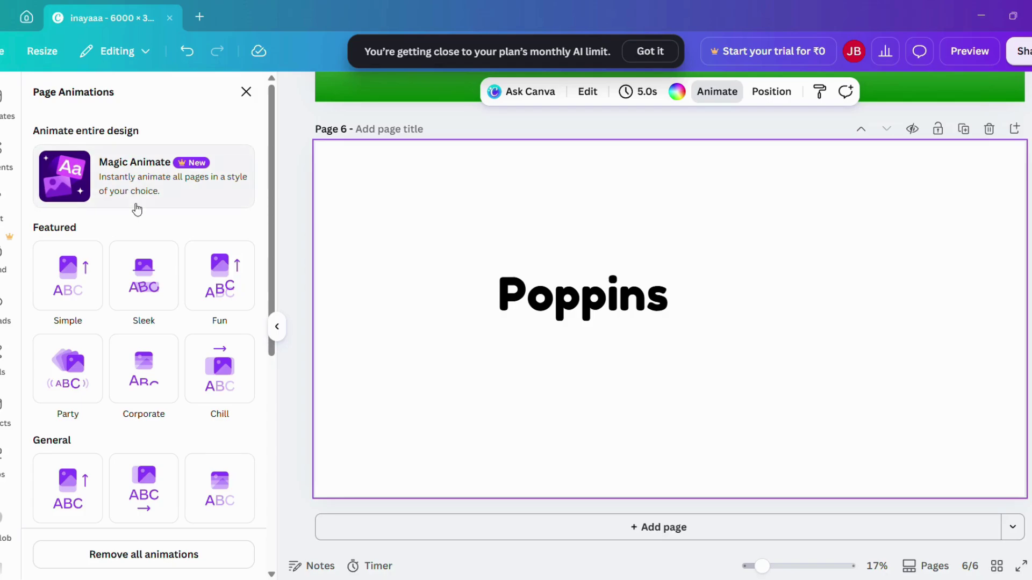
click(80, 294)
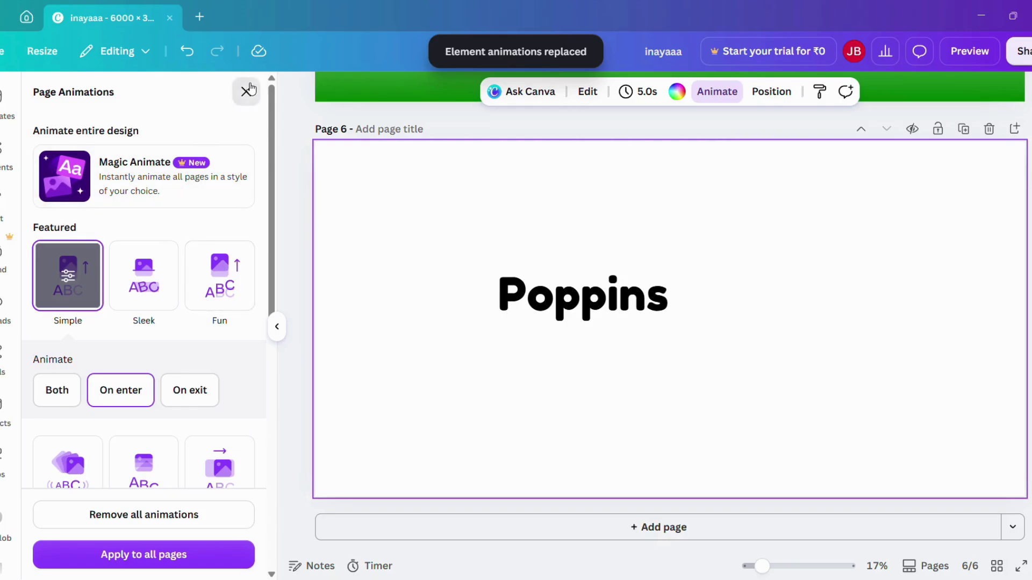
click(246, 91)
click(559, 311)
drag(560, 311, 627, 313)
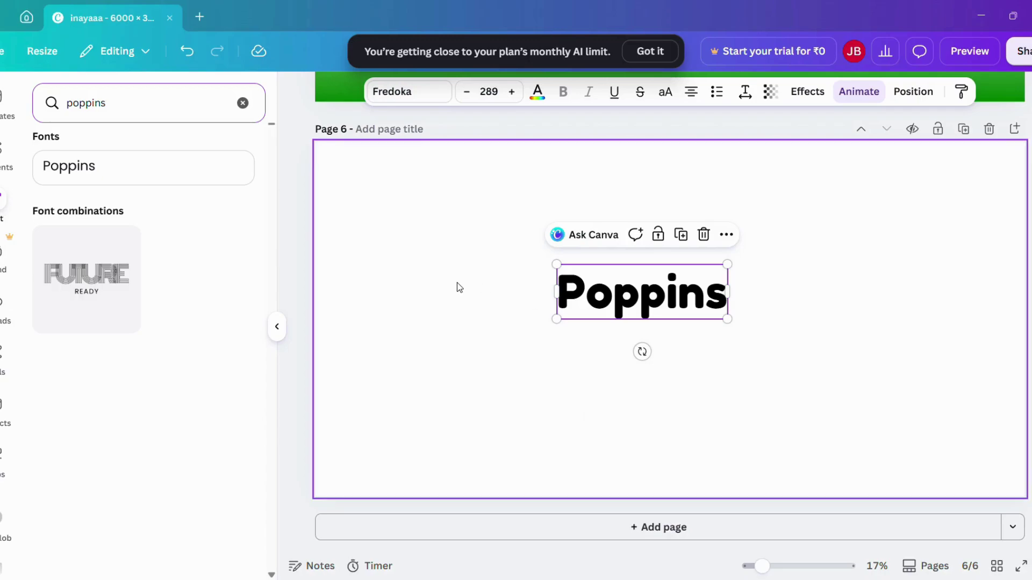
Step: View the uploaded images and the folders for organising uploads
click(3, 299)
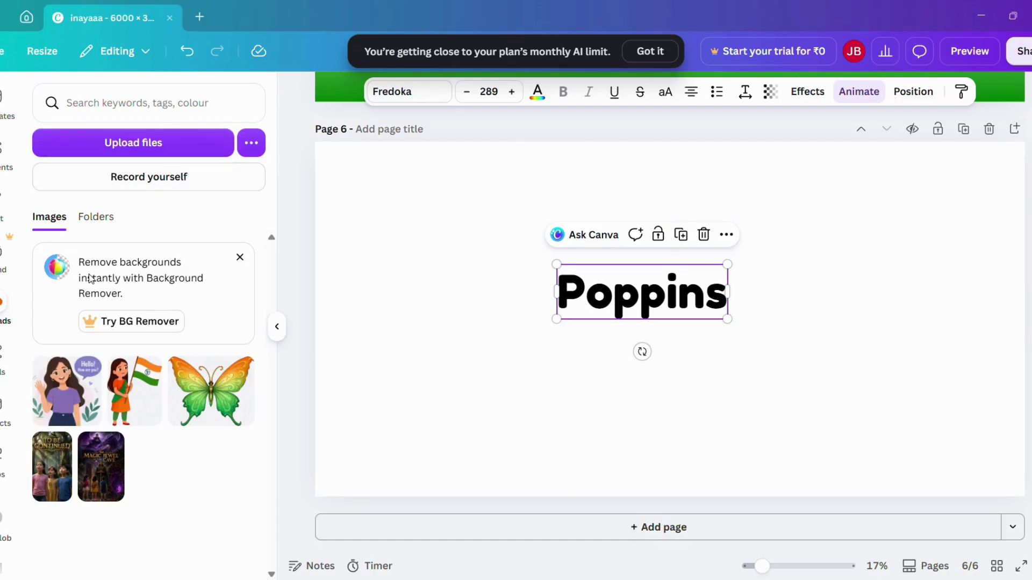
click(105, 218)
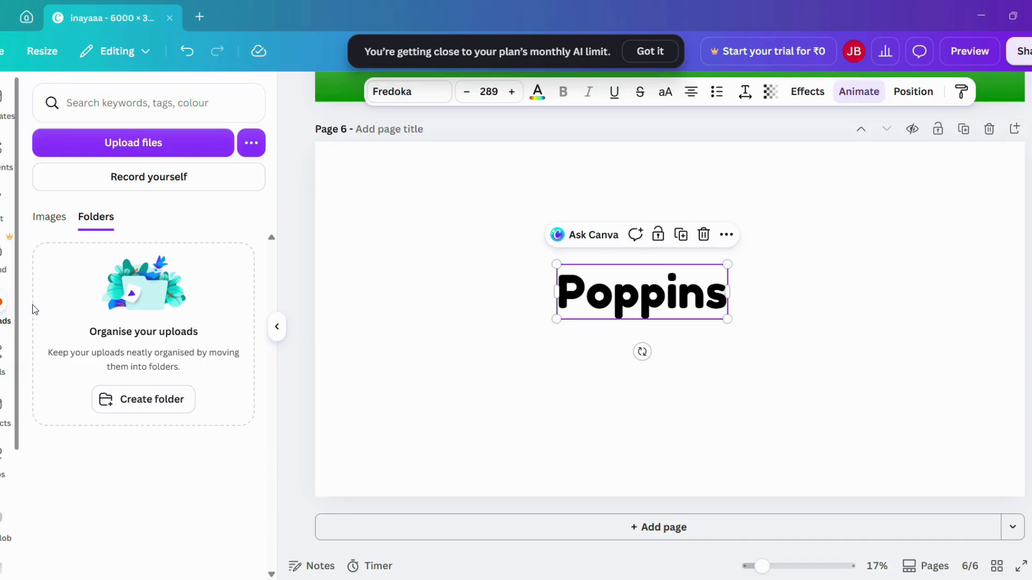
Step: Draw a curvy freehand scribble with the red pen on page 6, left of the text
click(11, 361)
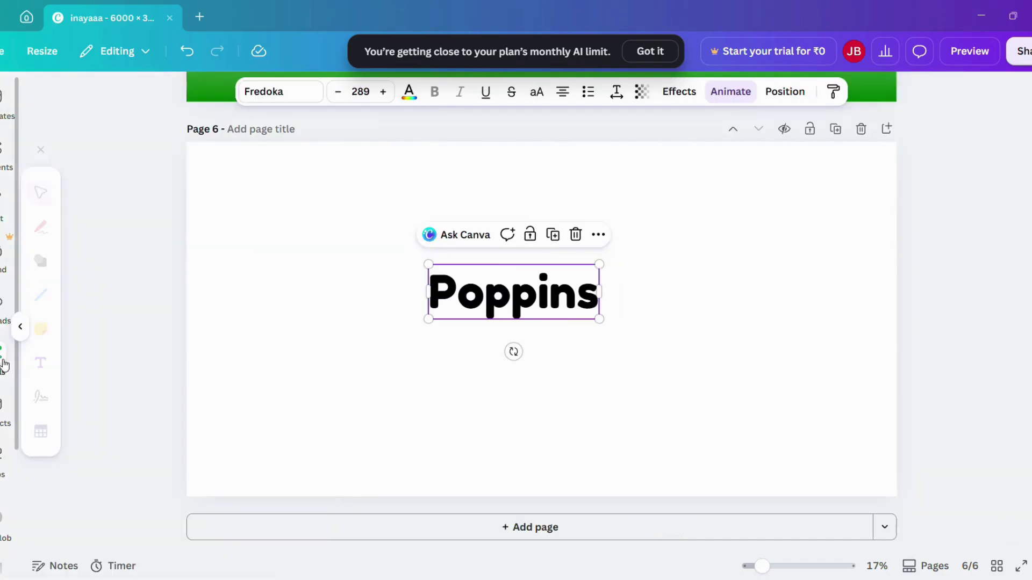
drag(318, 232, 361, 308)
click(52, 219)
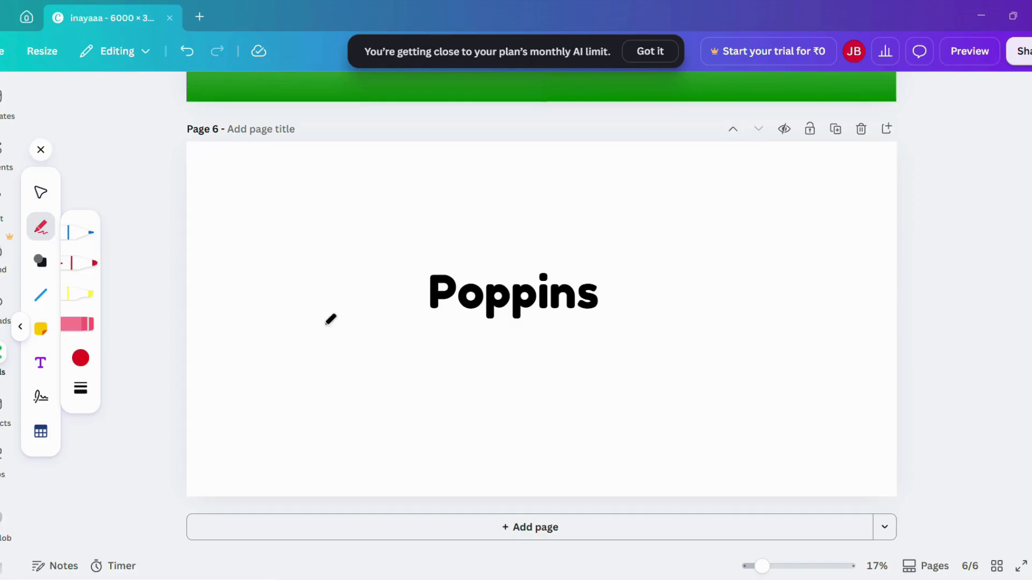
mouse_move(251, 237)
mouse_down()
mouse_move(265, 269)
mouse_move(370, 261)
mouse_move(374, 270)
mouse_up()
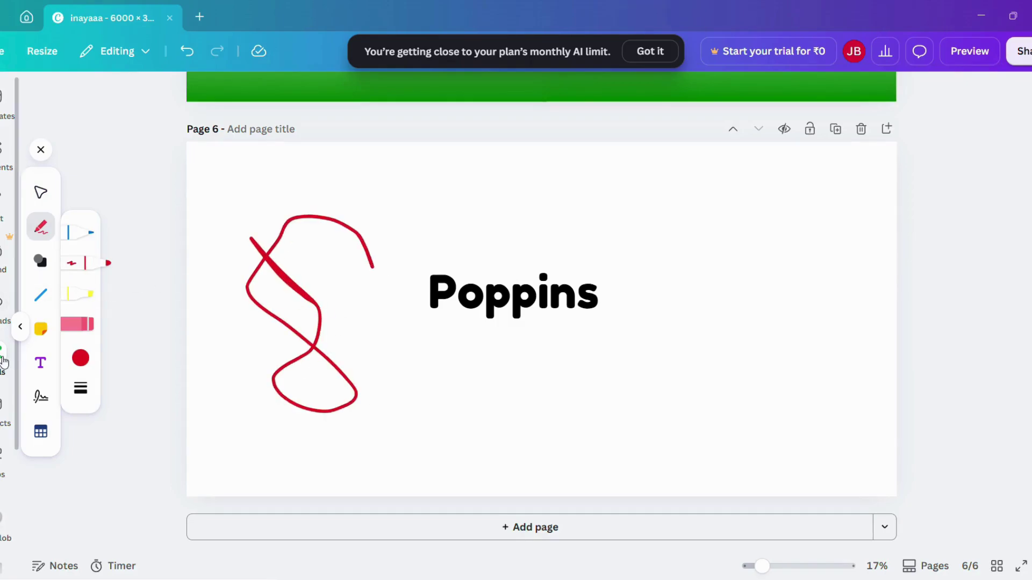
Step: Look through all projects, the designs and the folders, and open the library of Canva apps
click(7, 413)
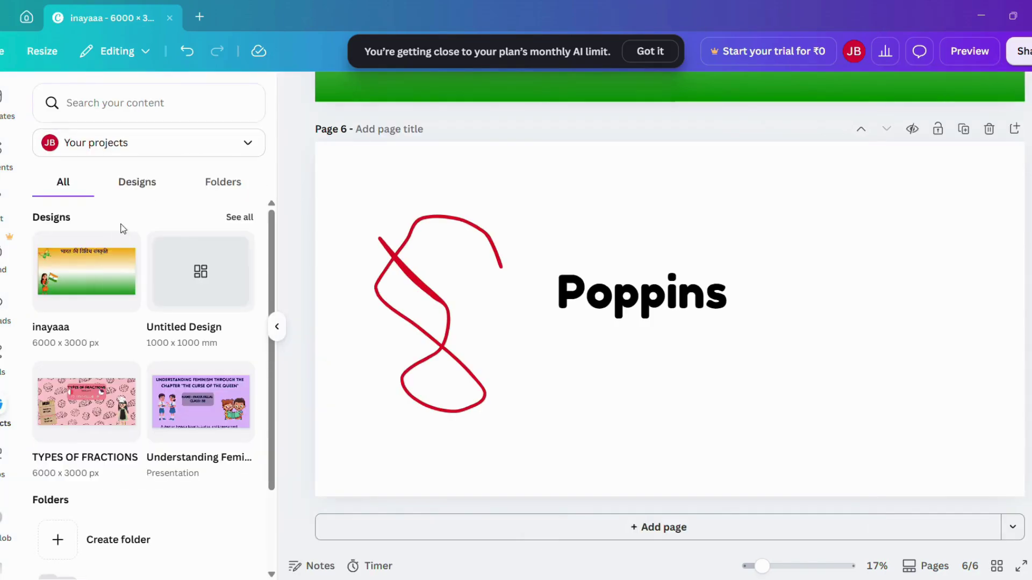
click(135, 182)
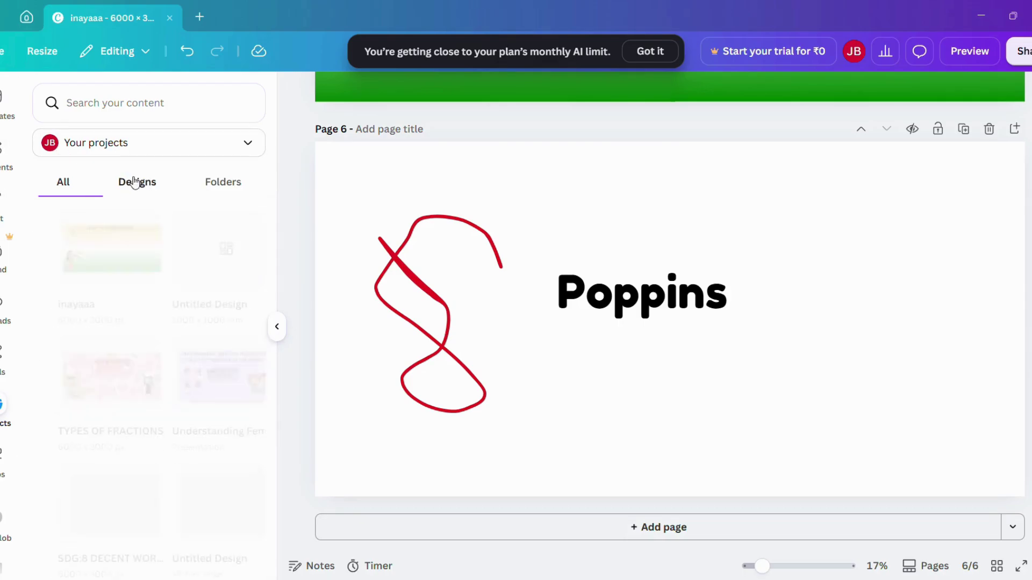
click(240, 189)
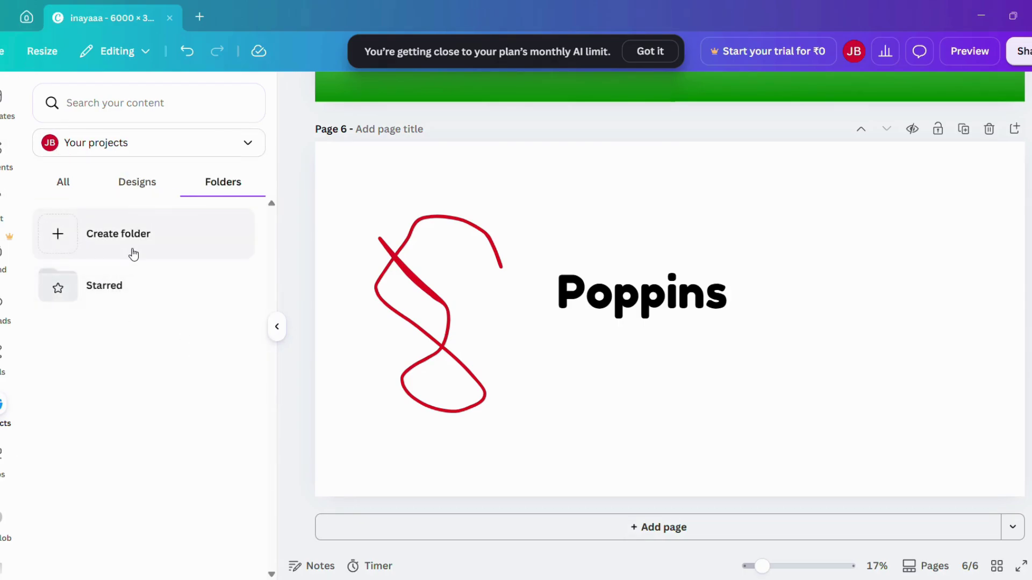
click(2, 459)
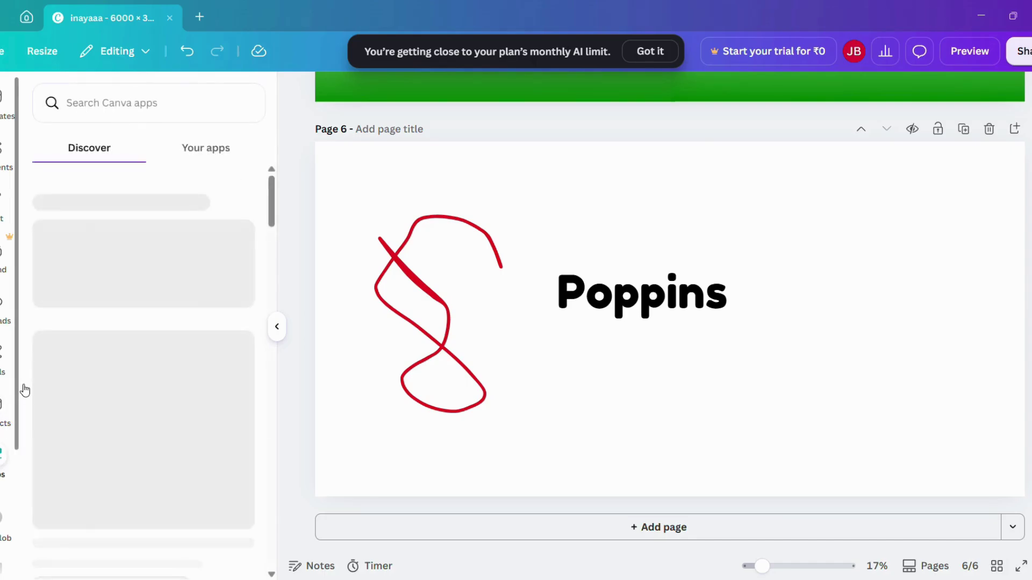
Step: Delete the Poppins text and the red scribble from page 6
scroll(16, 391, down, 2)
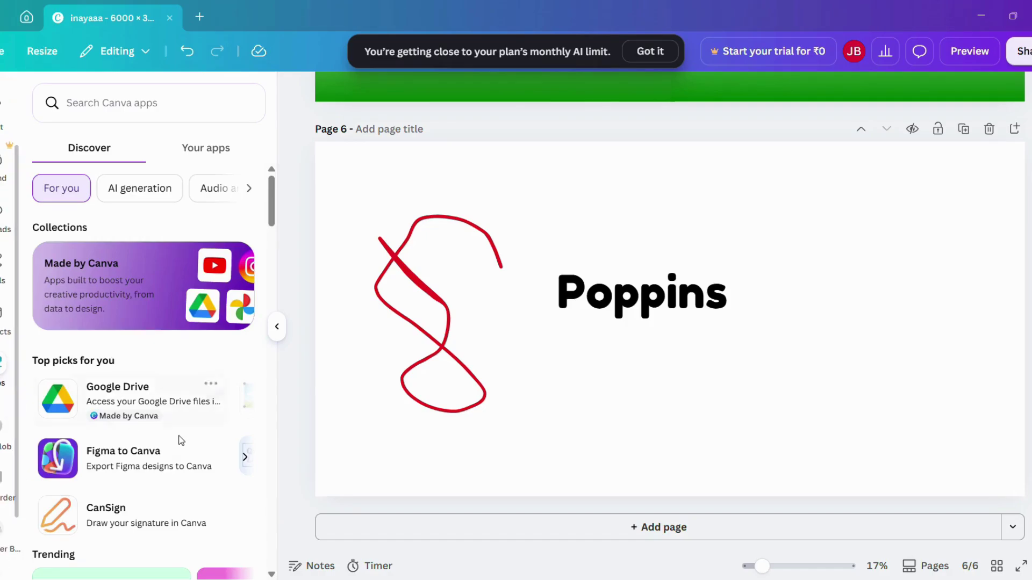
click(617, 312)
key(Delete)
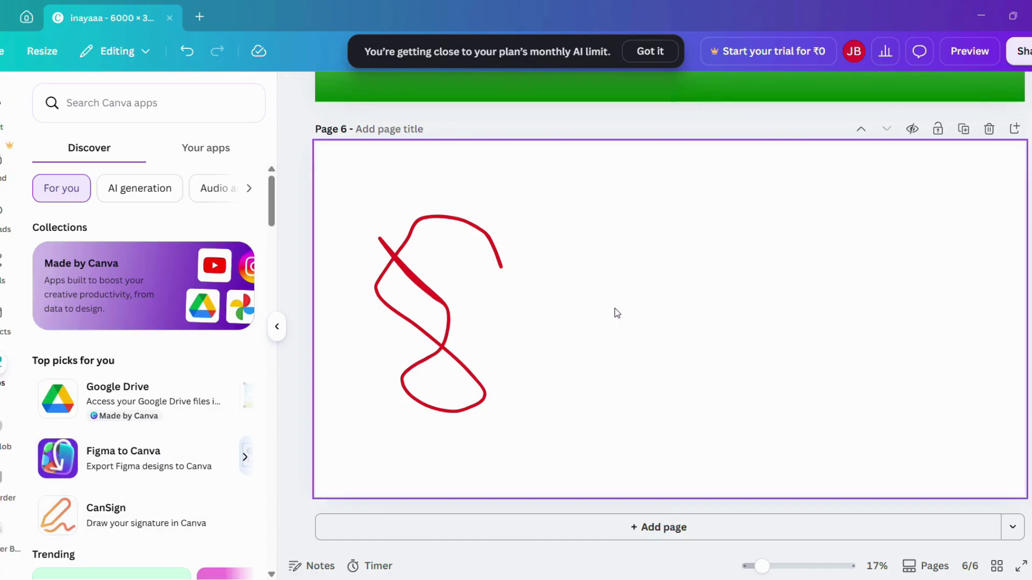
click(485, 321)
key(Delete)
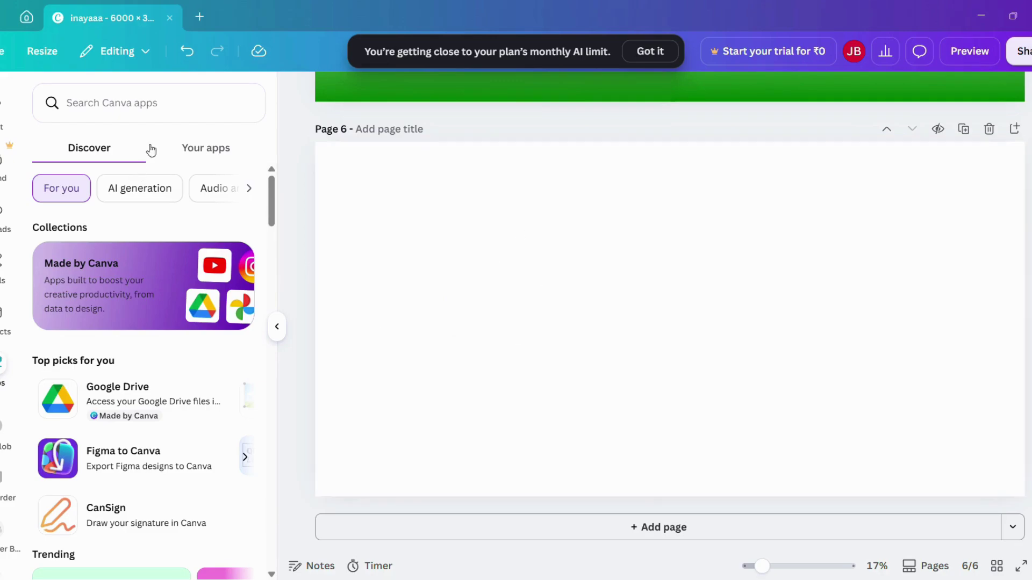
Step: Search the Canva apps for "gradient" and open the Gradients app
click(155, 105)
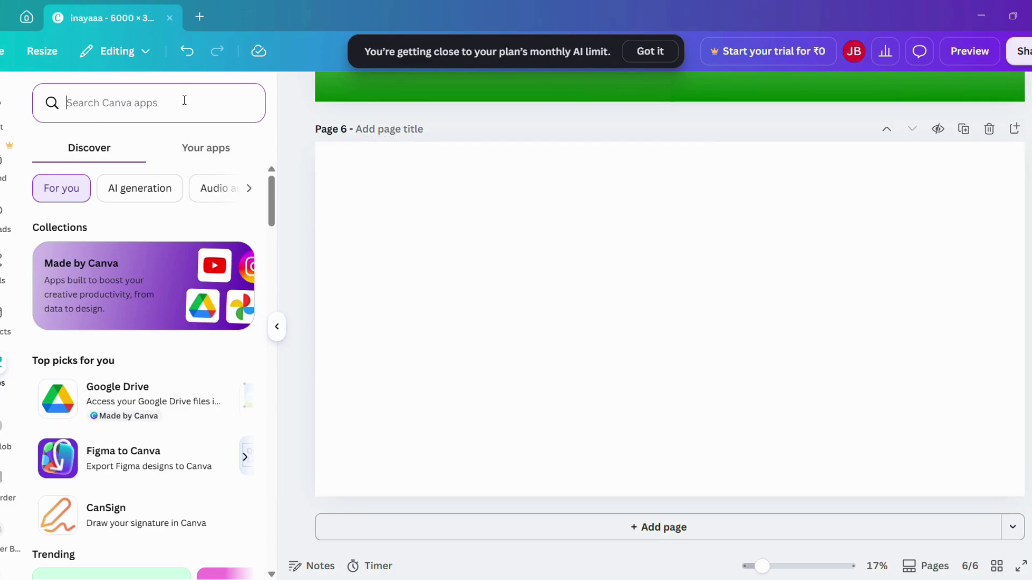
text(gradient)
key(Return)
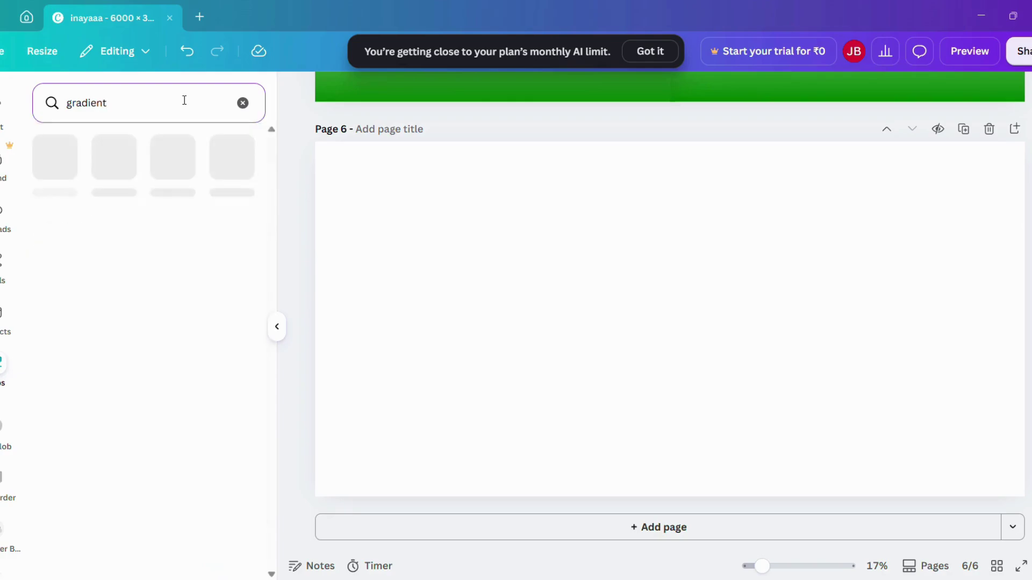
click(64, 179)
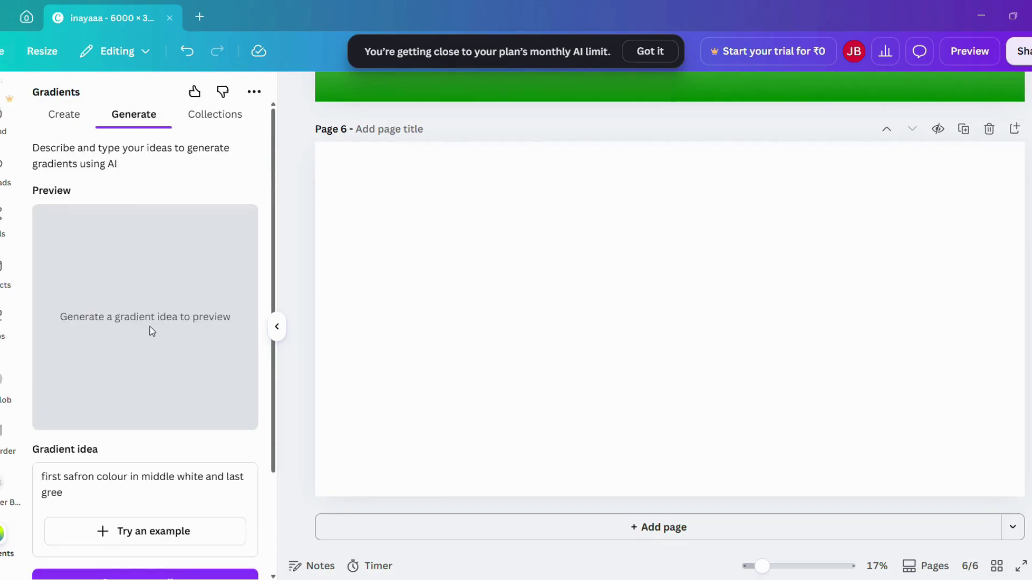
Step: Replace the gradient idea with "first pink then purple in the middle and blue in the last" and generate the gradient
scroll(274, 210, down, 2)
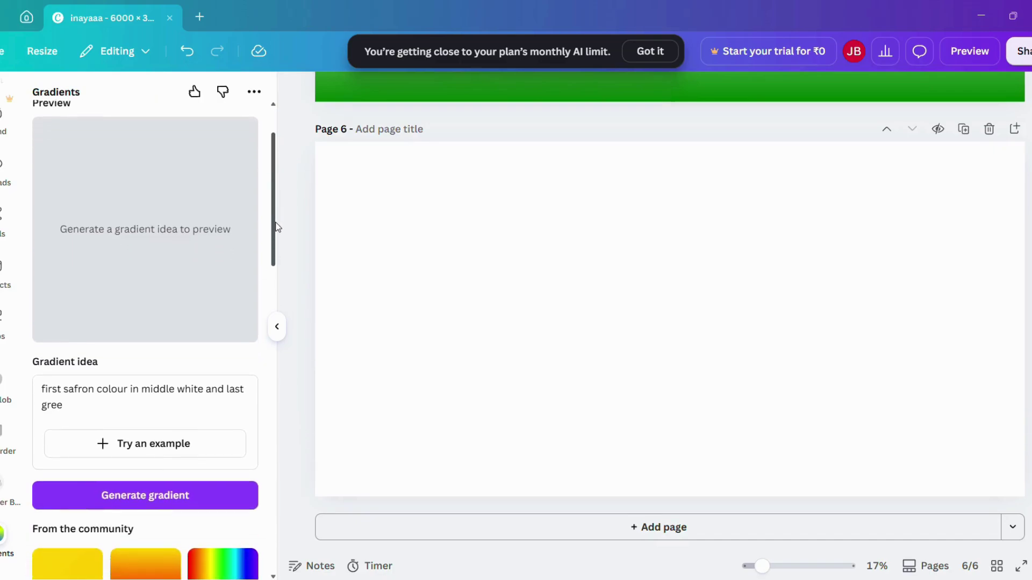
drag(168, 395, 32, 395)
key(BackSpace)
click(7, 388)
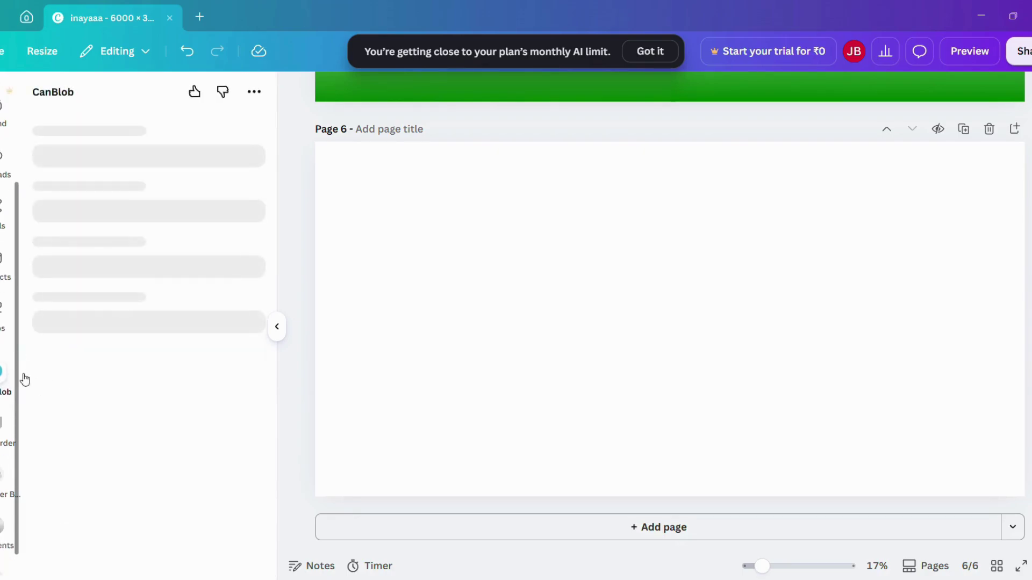
scroll(7, 495, down, 1)
click(1, 500)
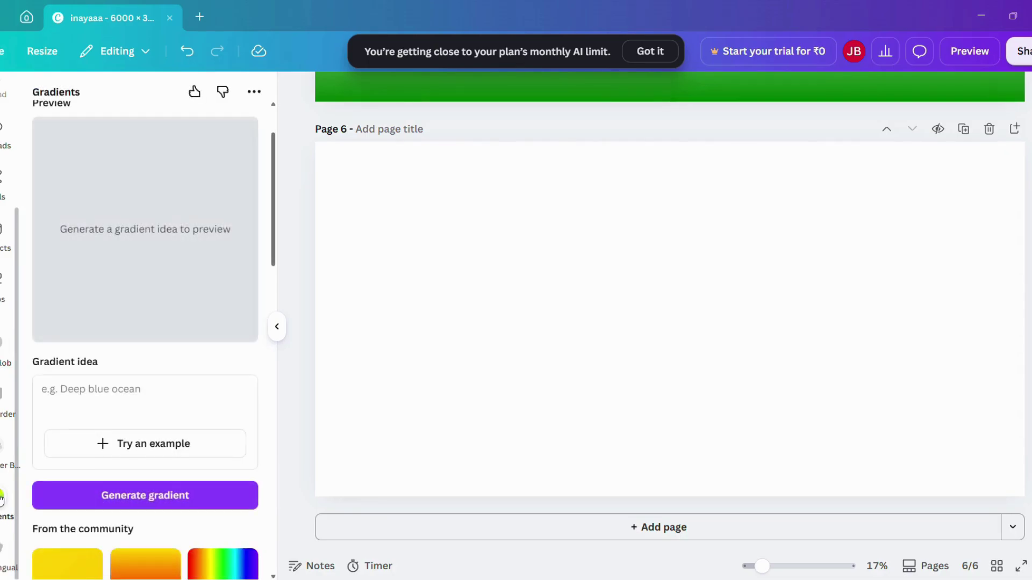
click(72, 405)
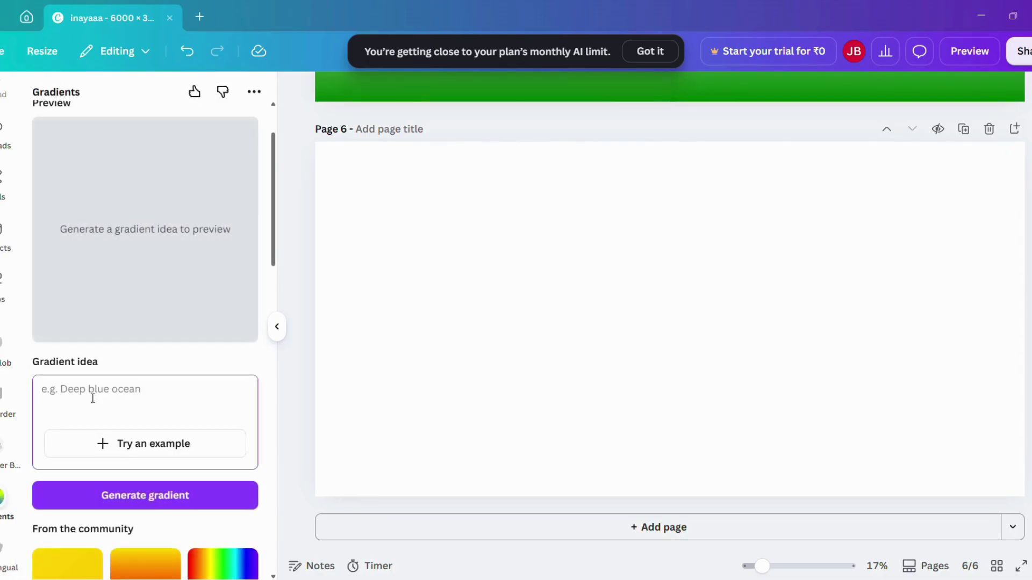
text(f)
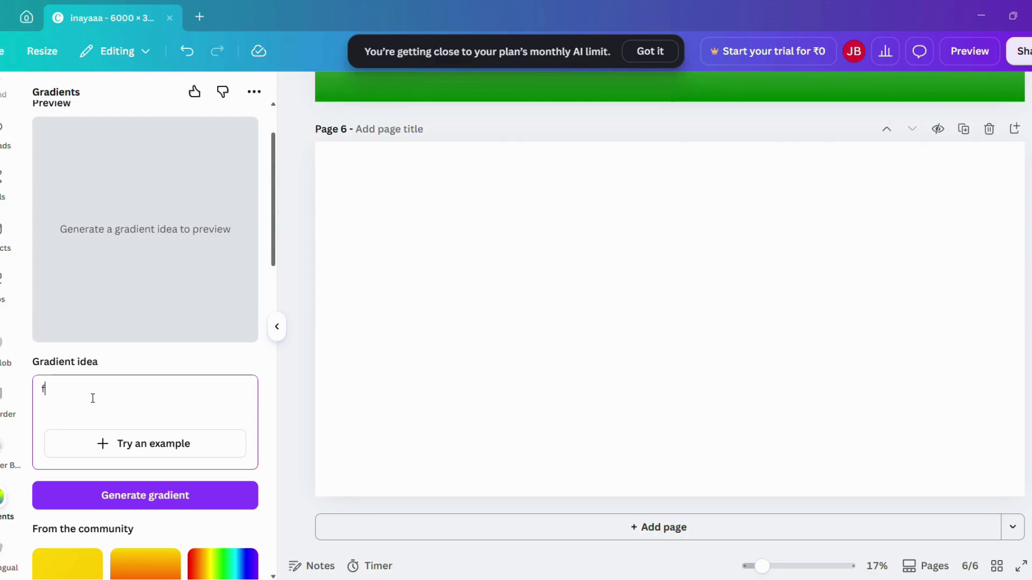
text(irst pink then purple in the middle and)
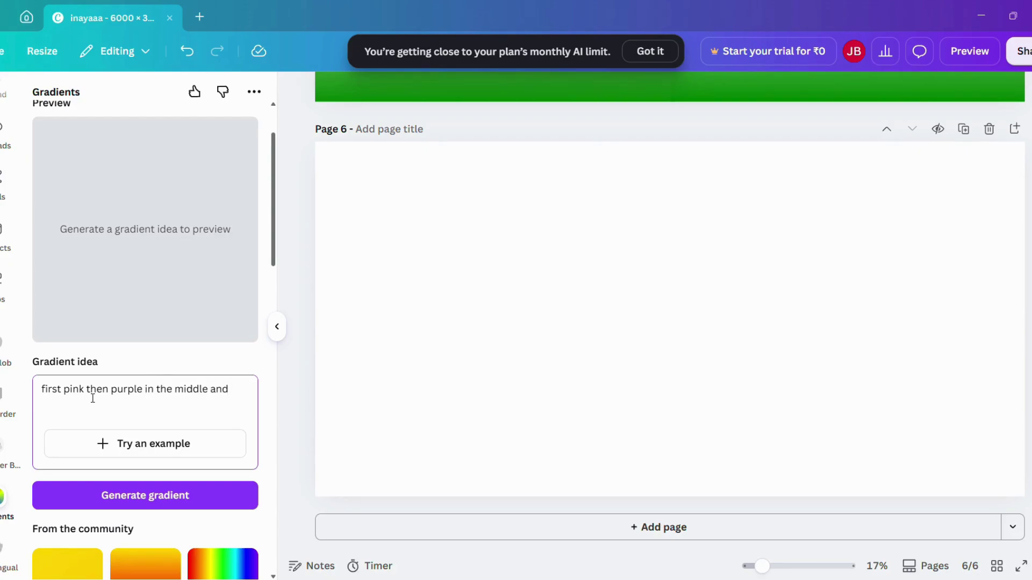
text(ue in the last)
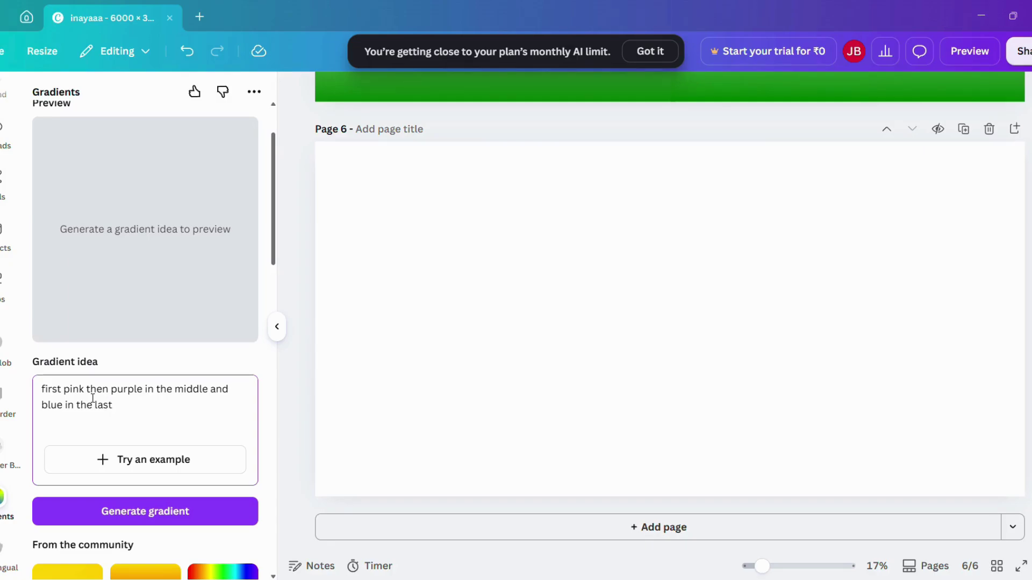
click(153, 517)
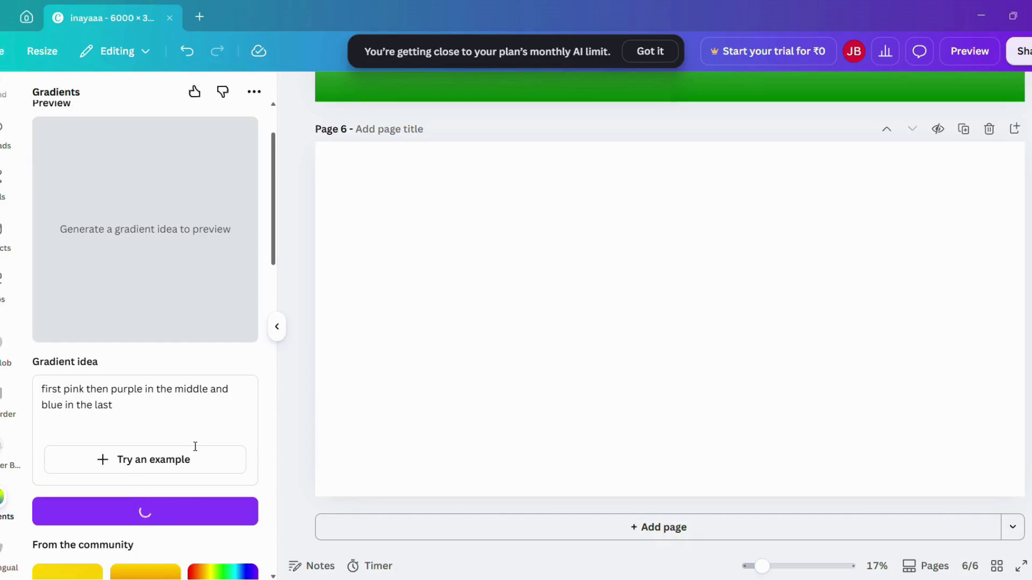
Step: Open the generated gradient for customizing and realign its end points so the colors run horizontally from pink to blue
mouse_move(279, 258)
mouse_down()
mouse_move(291, 575)
mouse_move(265, 362)
mouse_move(270, 244)
mouse_up()
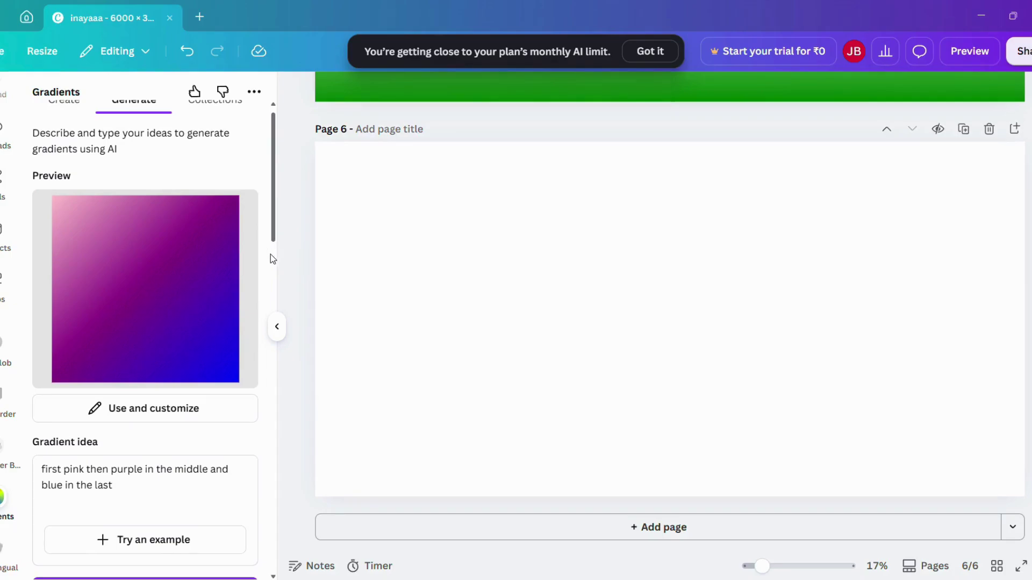
scroll(171, 339, down, 1)
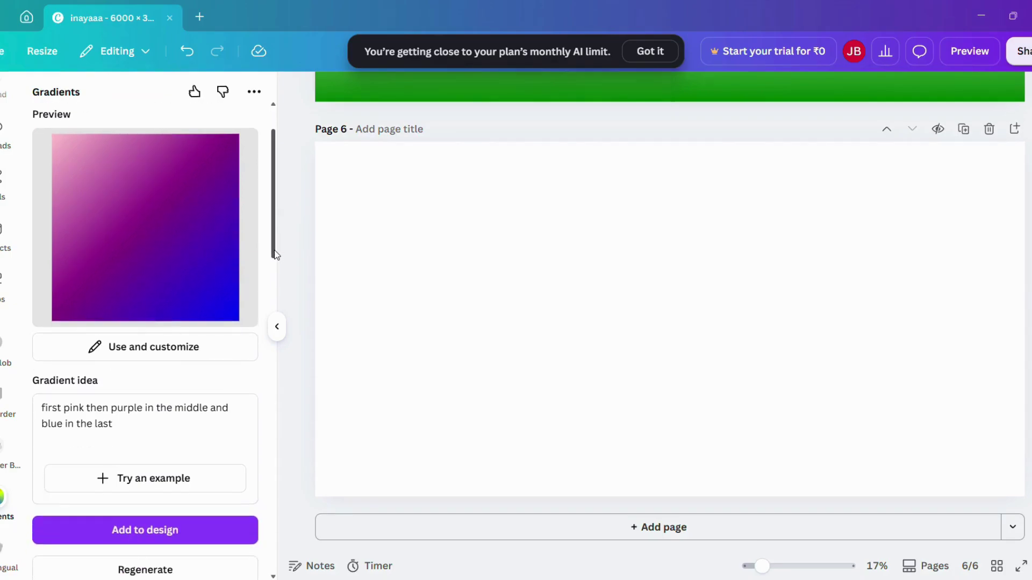
click(172, 339)
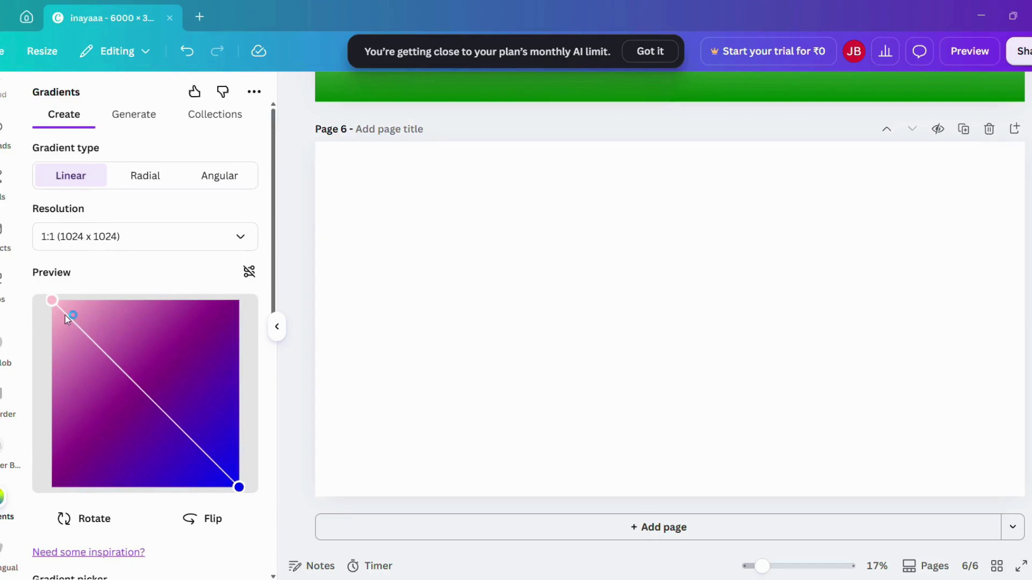
drag(67, 319, 89, 413)
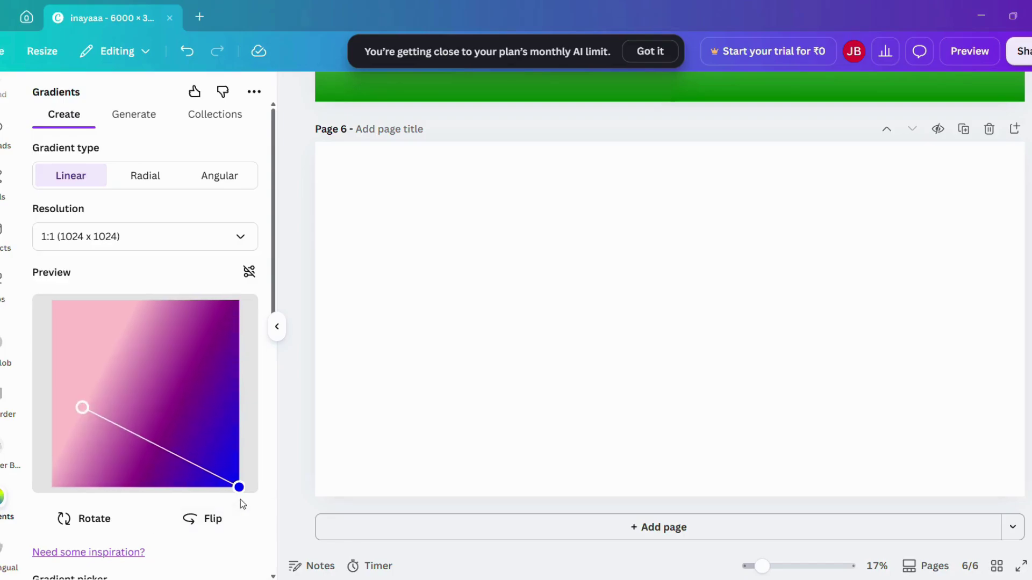
drag(240, 497, 243, 411)
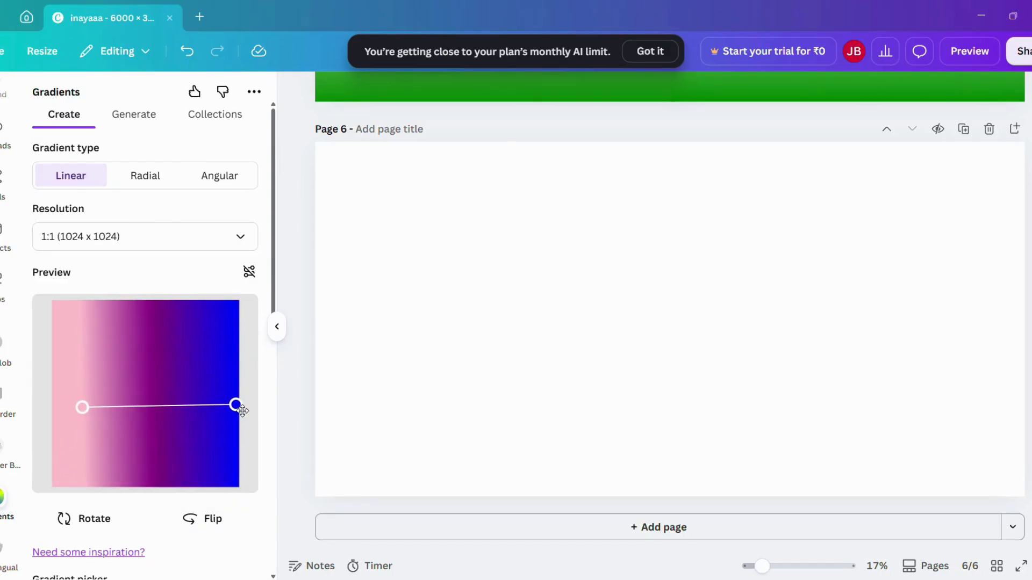
mouse_move(88, 413)
mouse_down()
mouse_move(155, 407)
mouse_move(98, 412)
mouse_up()
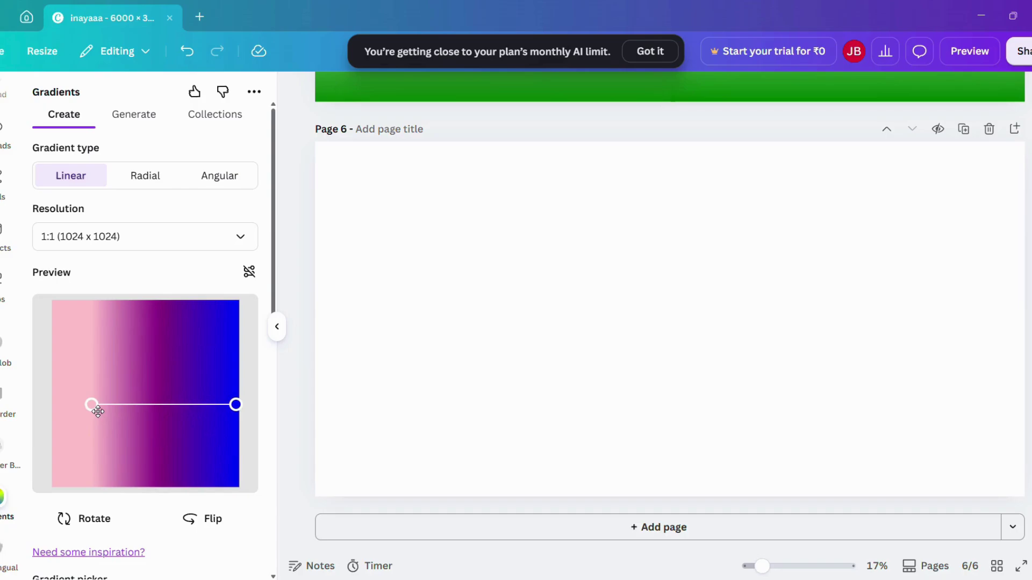
Step: Try the Angular and Radial gradient types, and return the gradient to Linear
click(221, 178)
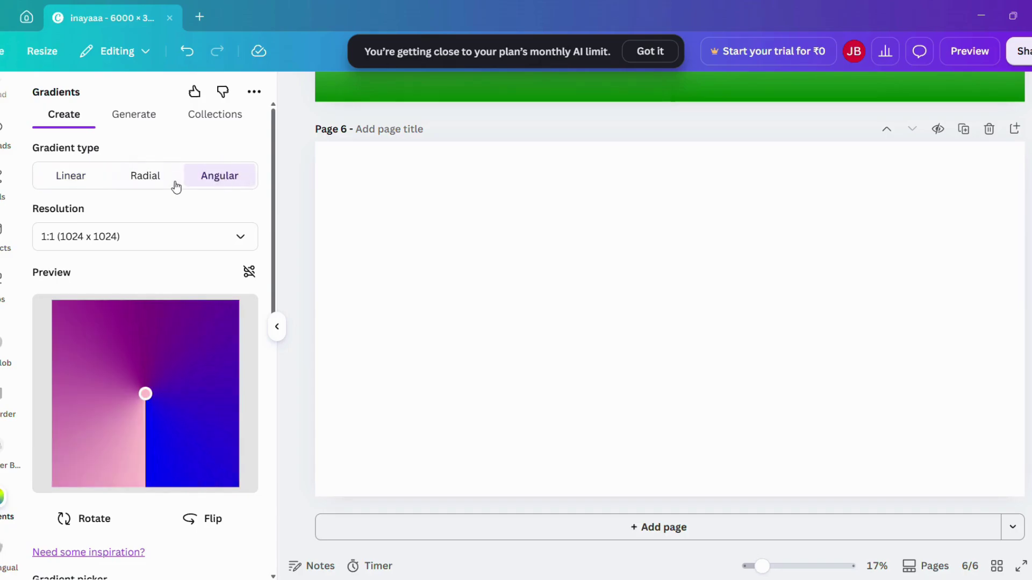
click(150, 178)
click(85, 186)
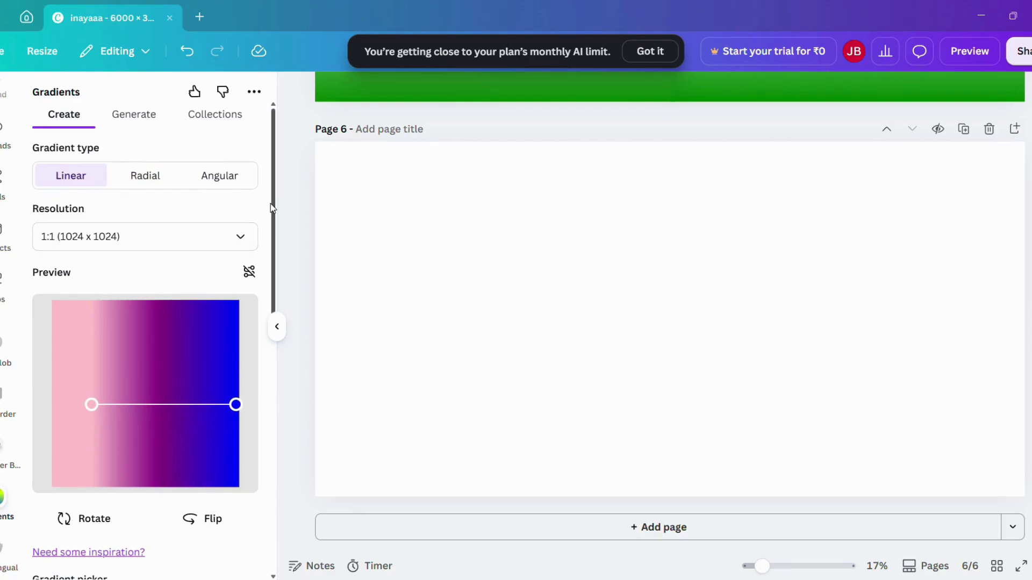
Step: Shift the purple and blue color stops in the gradient, and add light blue, olive green, bright green and teal stops
drag(270, 205, 269, 318)
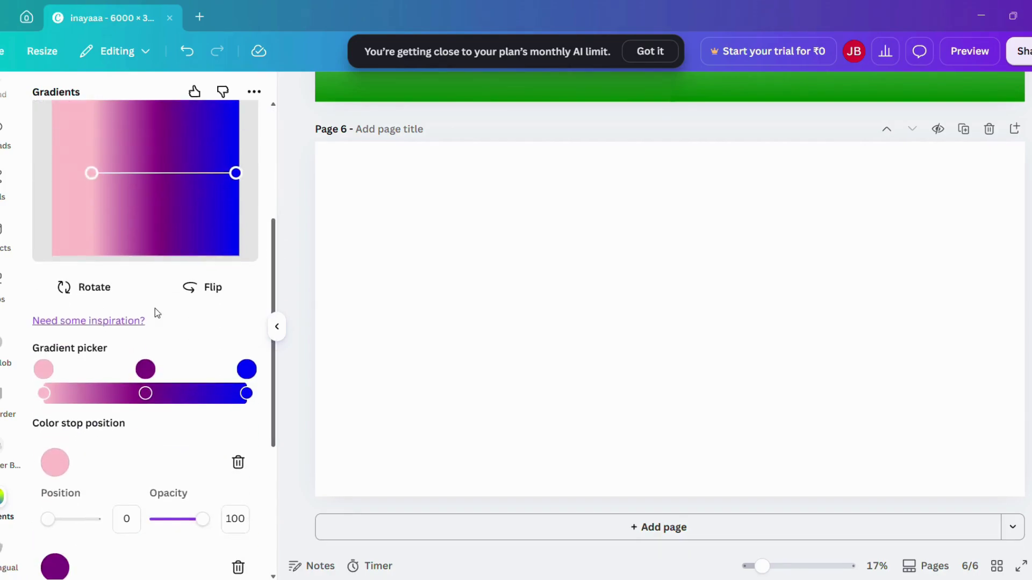
drag(149, 403, 129, 404)
drag(246, 397, 265, 407)
drag(125, 393, 151, 400)
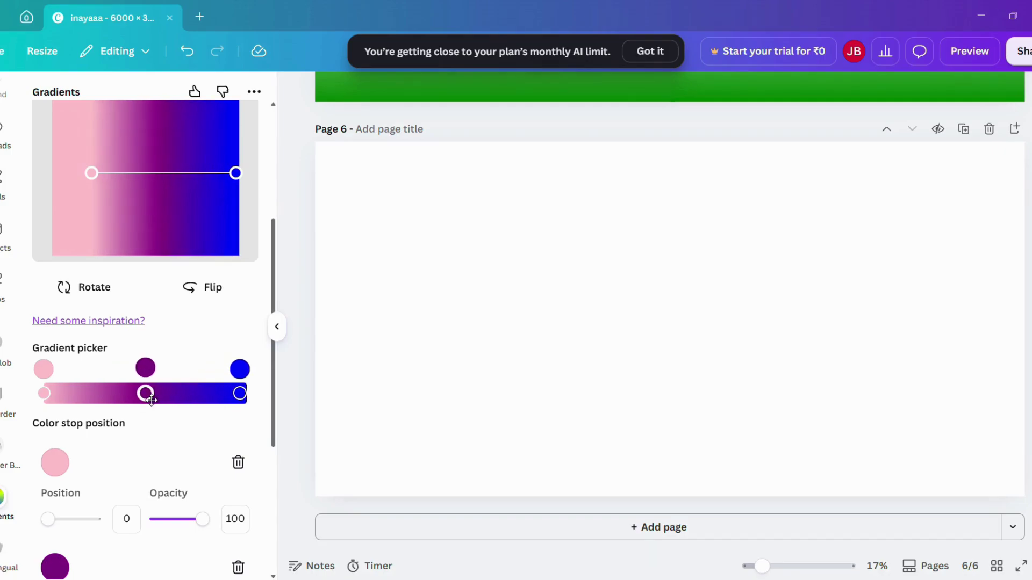
drag(54, 389, 131, 410)
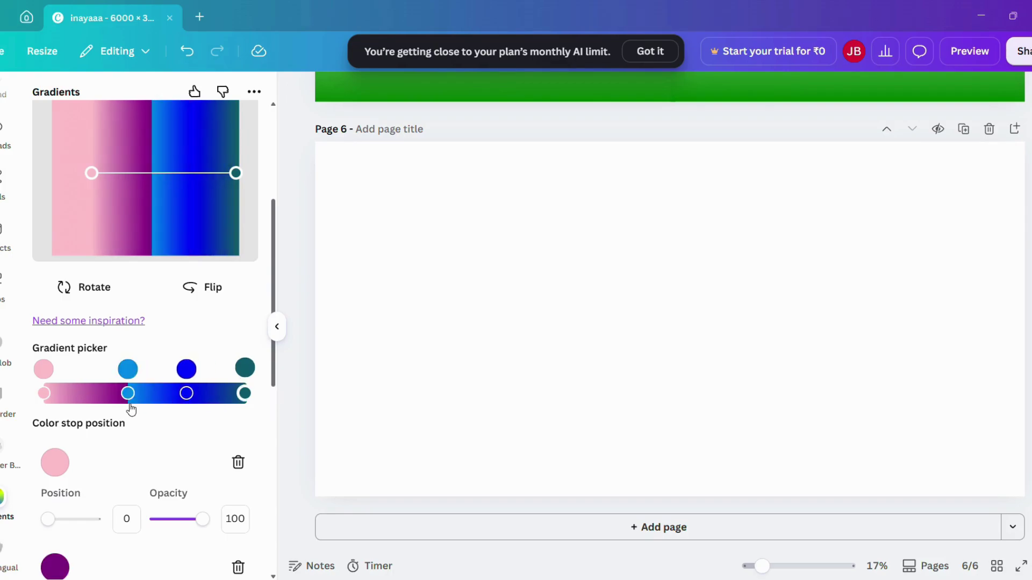
click(167, 396)
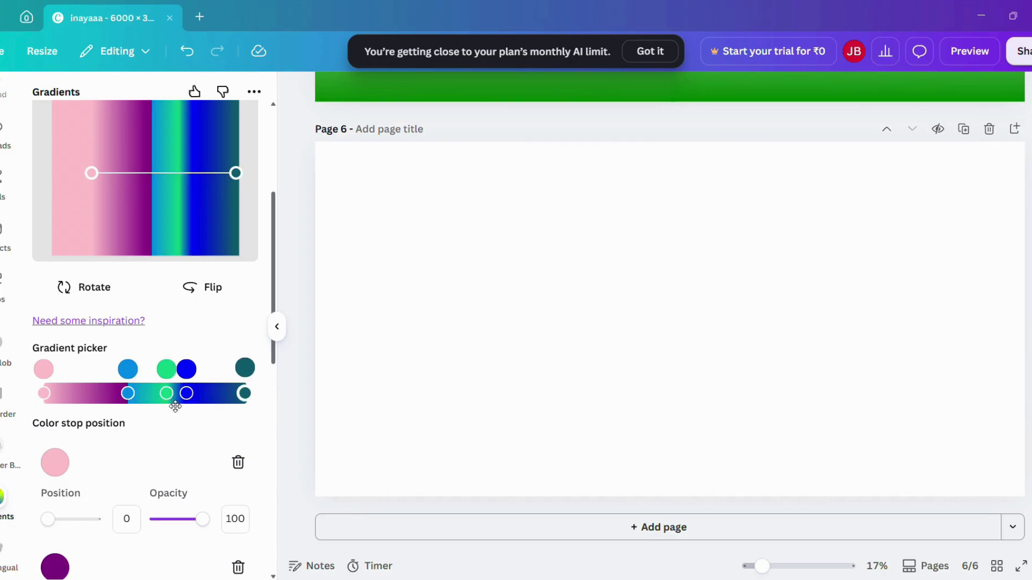
drag(187, 393, 239, 394)
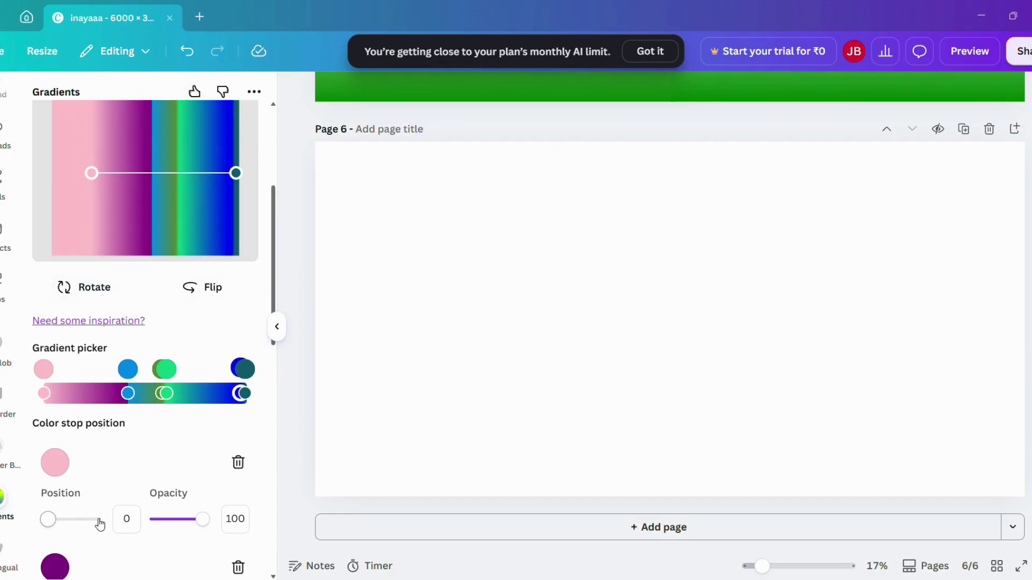
Step: Set the pink color stop to position 6 and opacity 87, and delete the teal, bright green, olive green and dark blue stops
drag(99, 523, 54, 534)
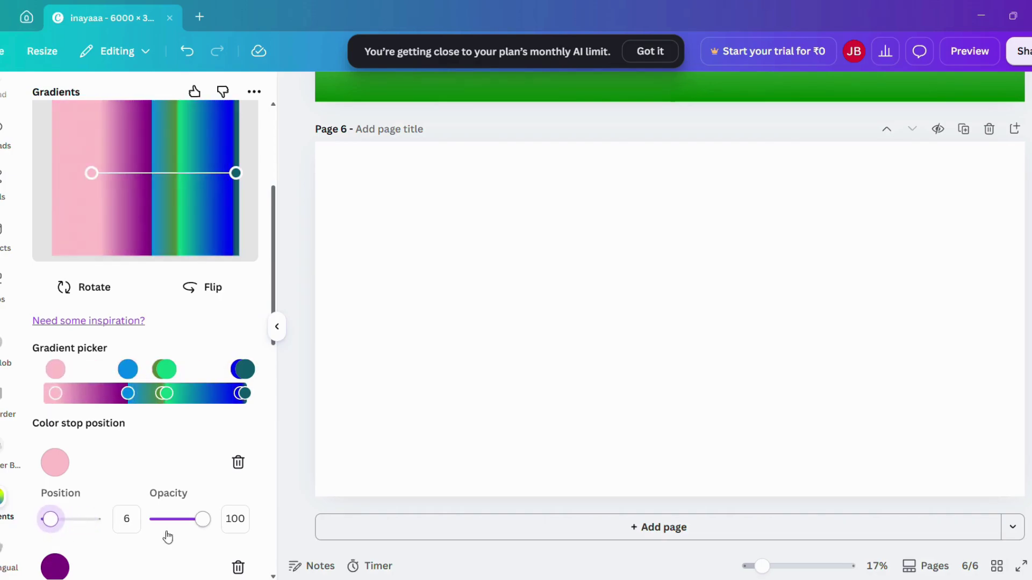
mouse_move(199, 532)
mouse_down()
mouse_move(164, 531)
mouse_move(197, 532)
mouse_up()
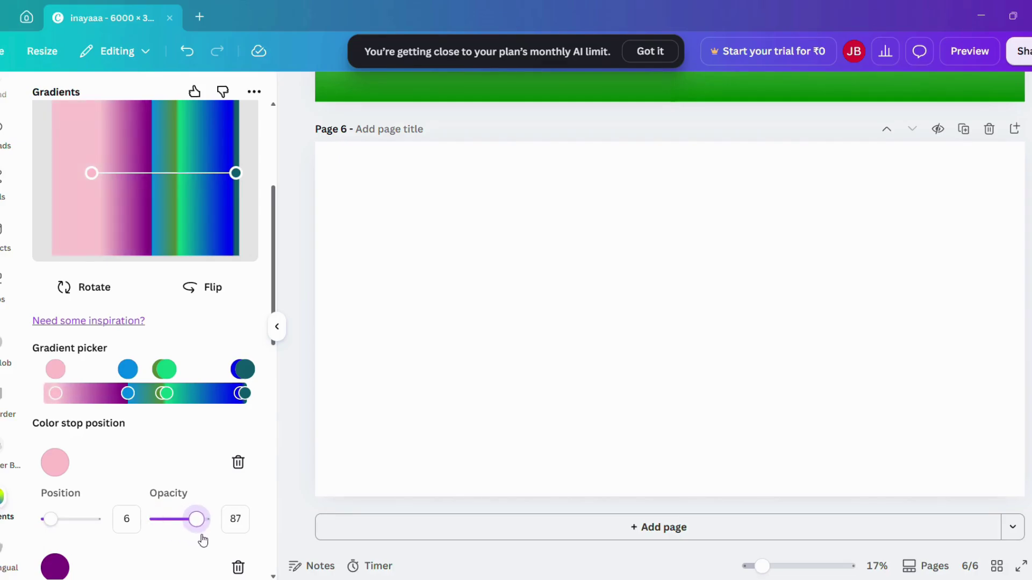
drag(277, 299, 277, 493)
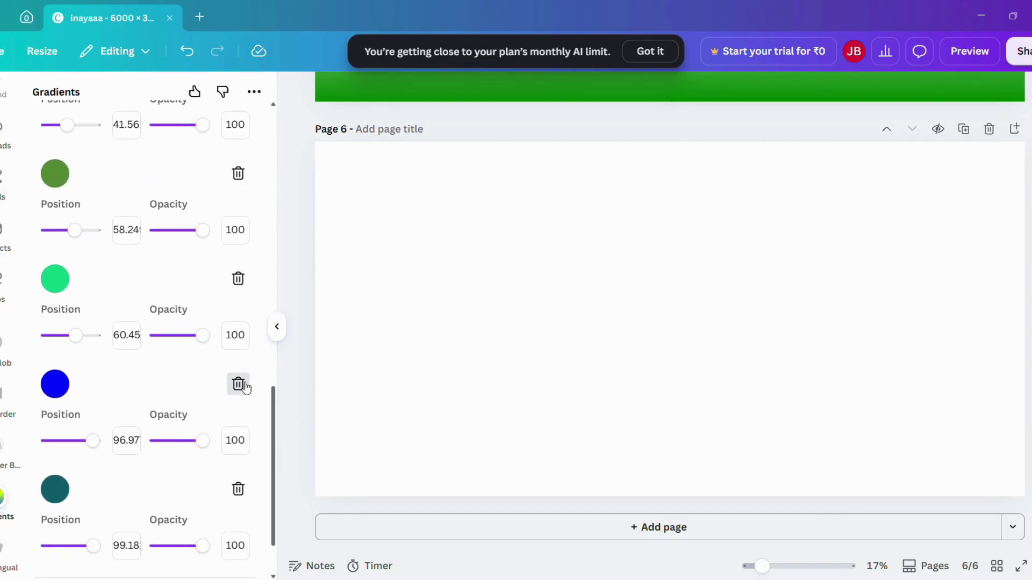
click(238, 490)
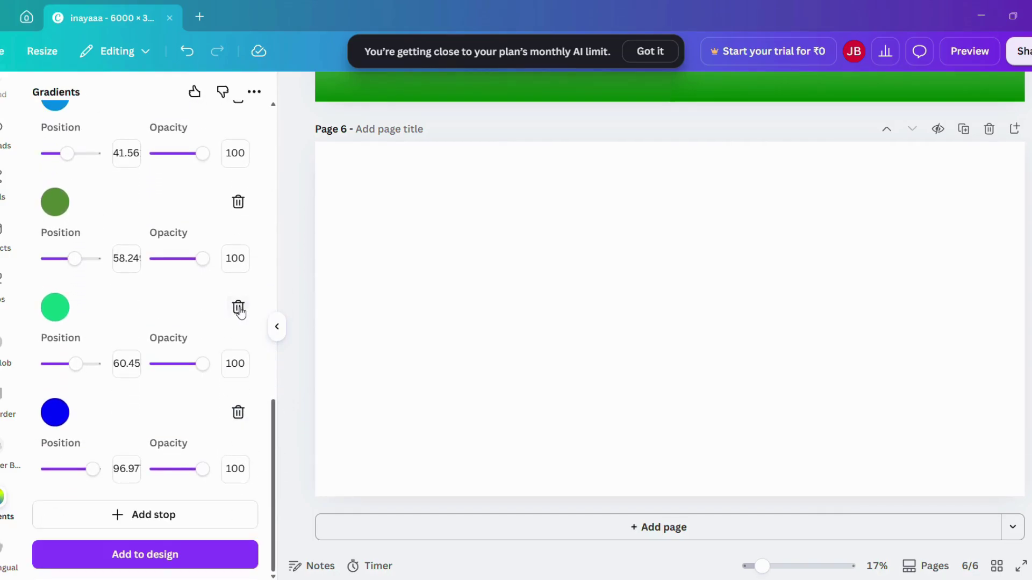
click(239, 310)
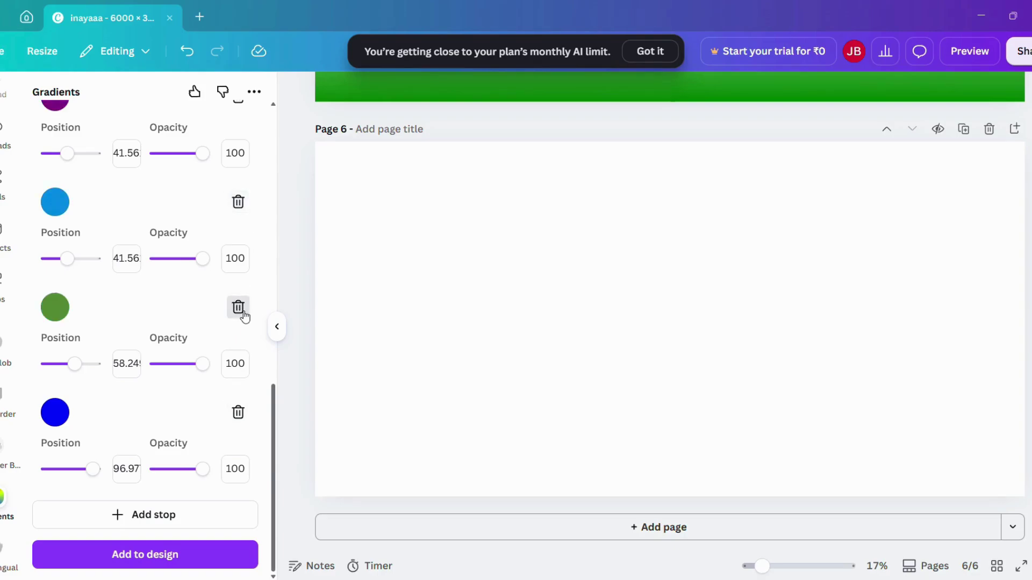
click(239, 309)
click(238, 412)
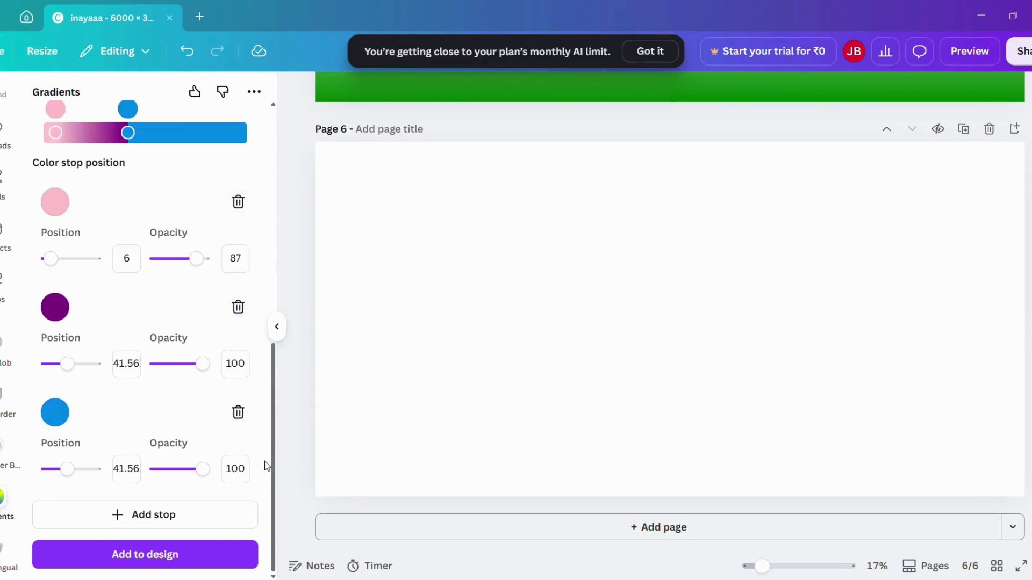
Step: Add the customized gradient to page 6, try it at a larger size, and delete it from the page
click(173, 562)
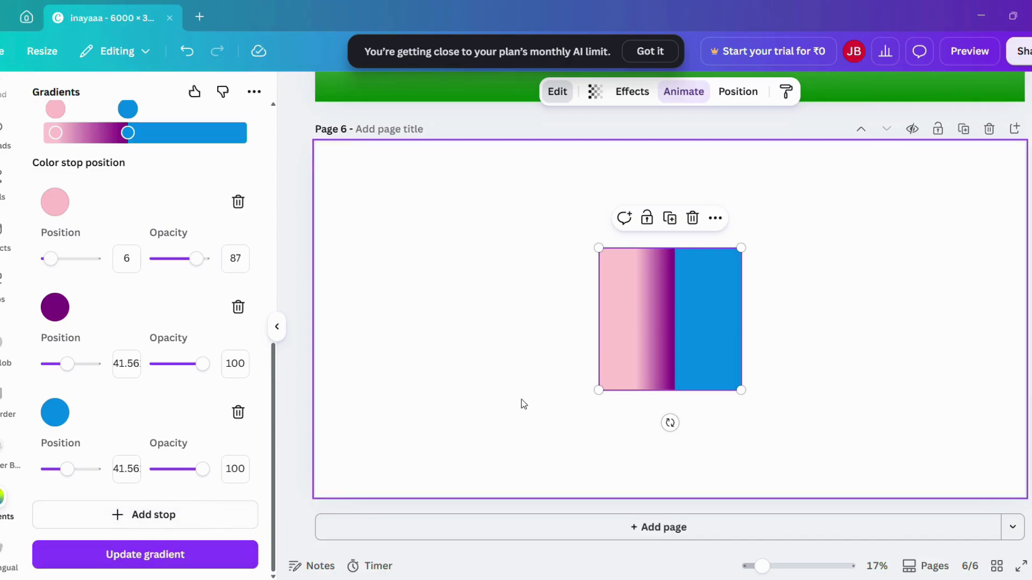
drag(598, 390, 350, 442)
drag(479, 352, 527, 308)
key(Delete)
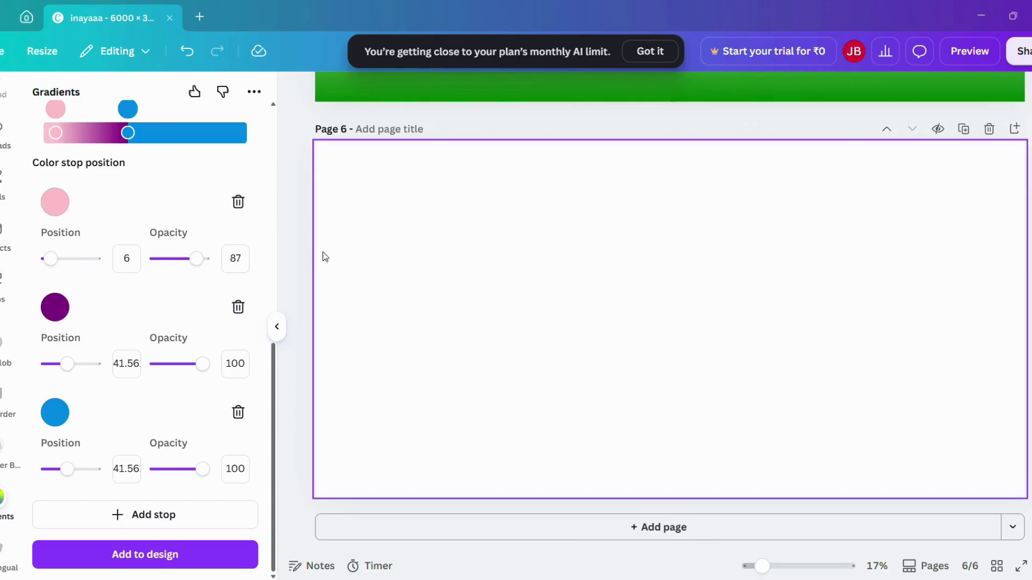
Step: Search the Canva apps for "colouring page" and open the AI Coloring Page app
click(6, 284)
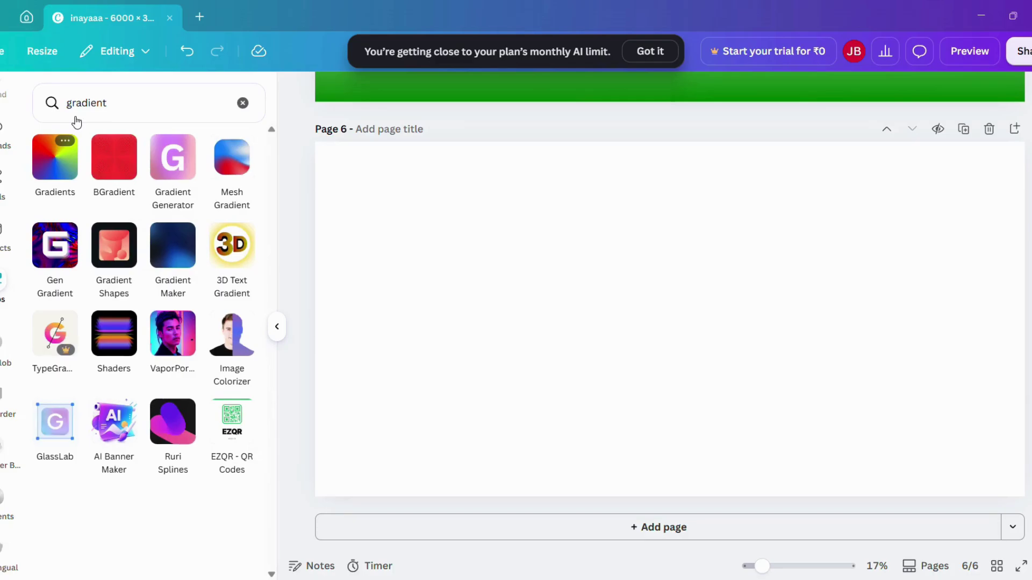
click(67, 102)
key(BackSpace)
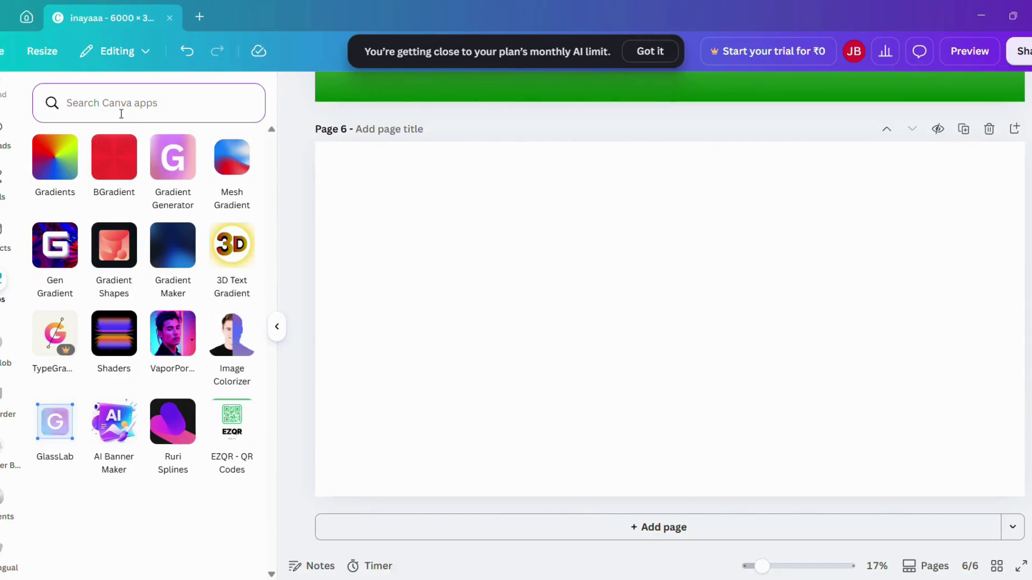
text(colou)
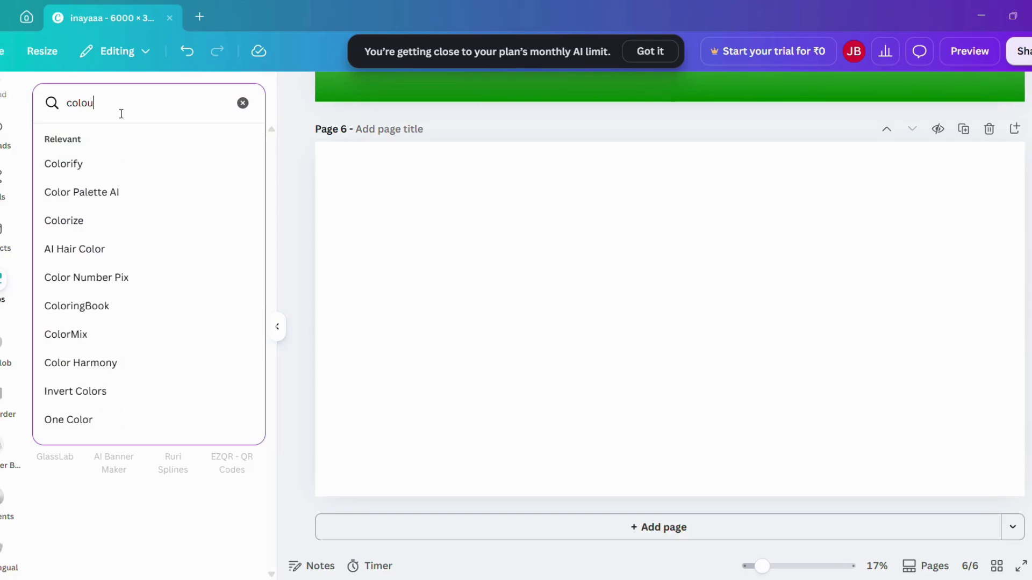
text(ring pa)
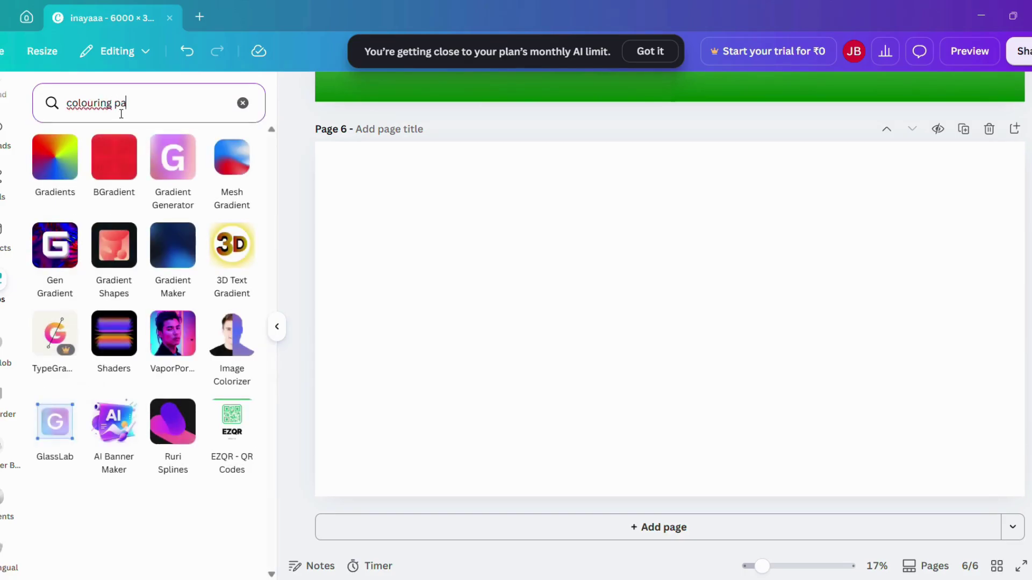
text(ge)
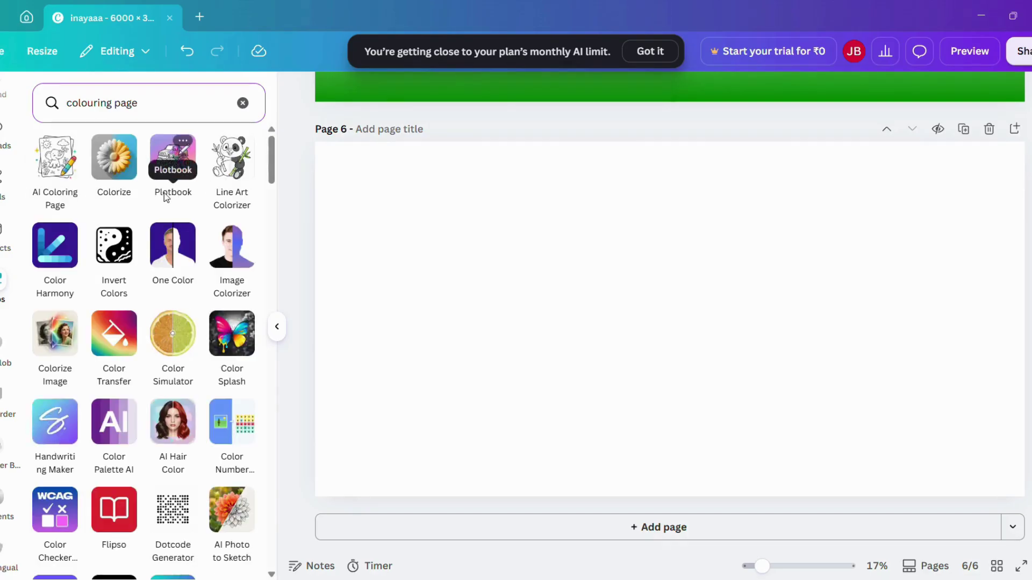
click(58, 183)
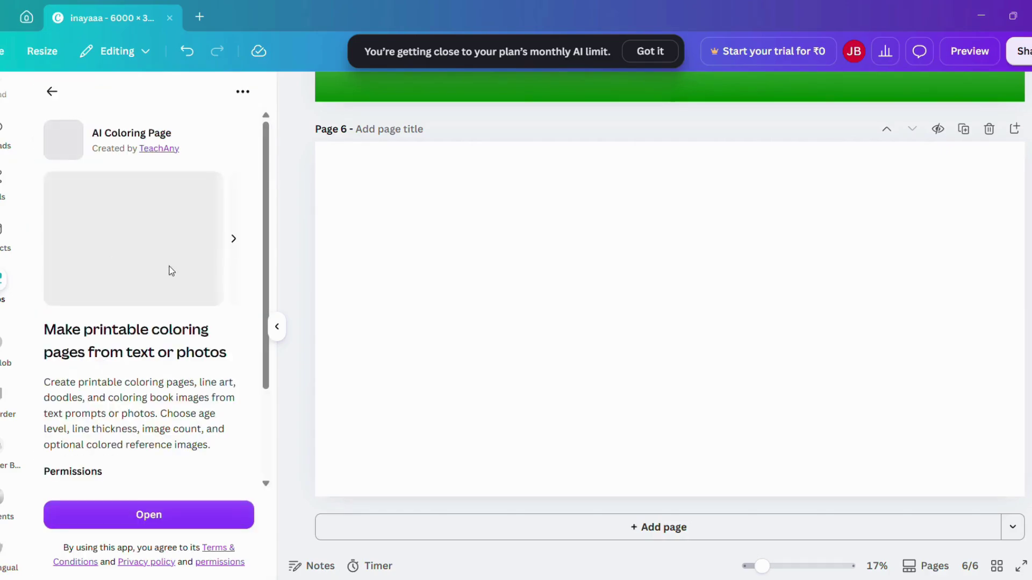
click(185, 516)
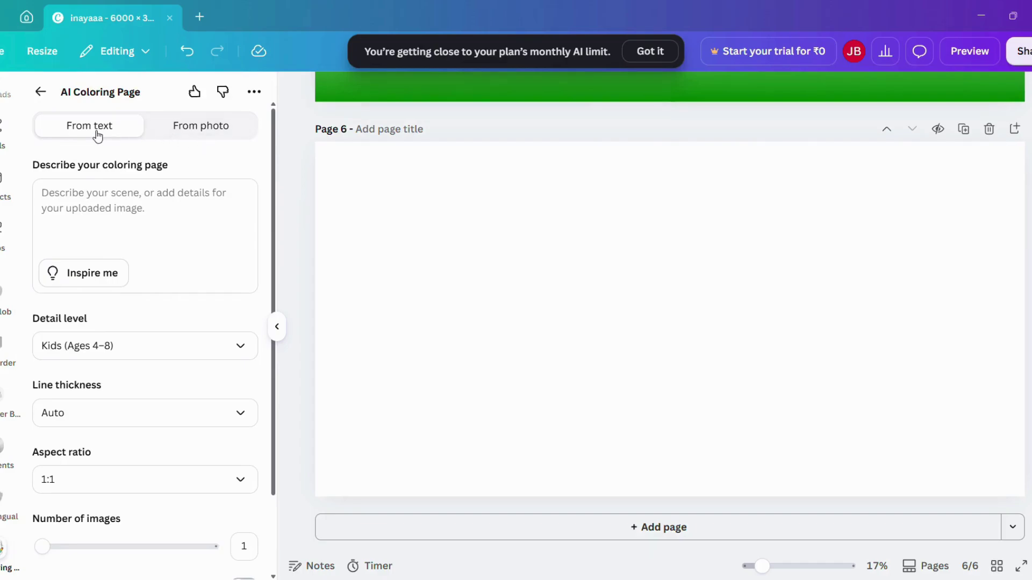
Step: Describe the coloring page as "a fantasy castle witha fairy", with Tweens (Ages 9–12) detail level and Medium line thickness
click(86, 213)
text(a)
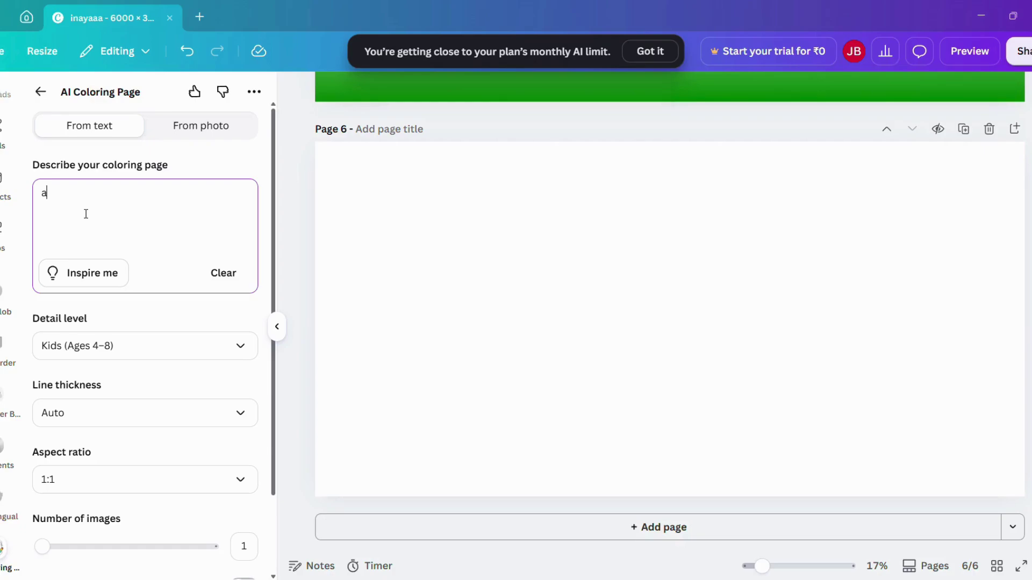
text( fantasy castle witha fairy)
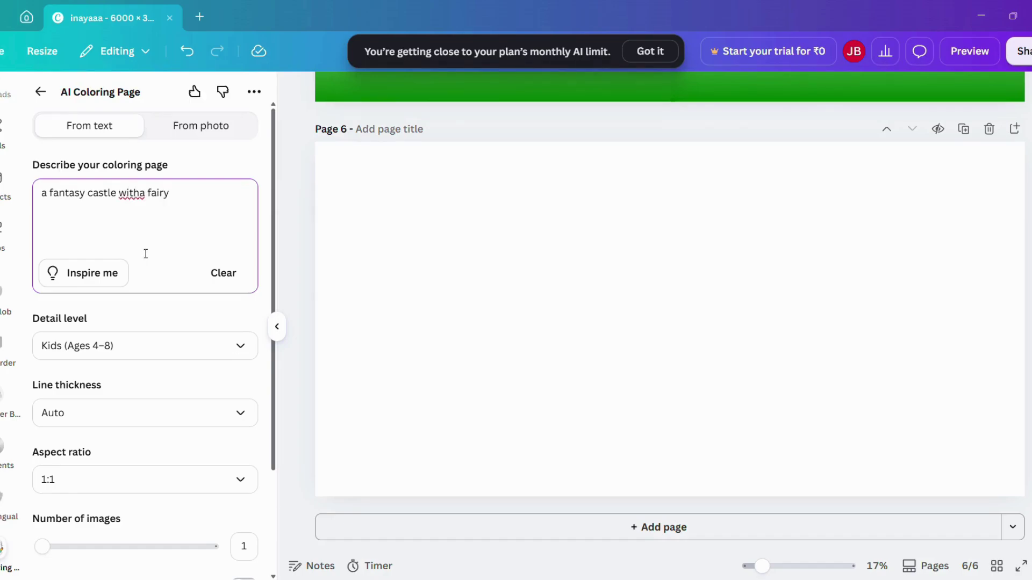
click(92, 355)
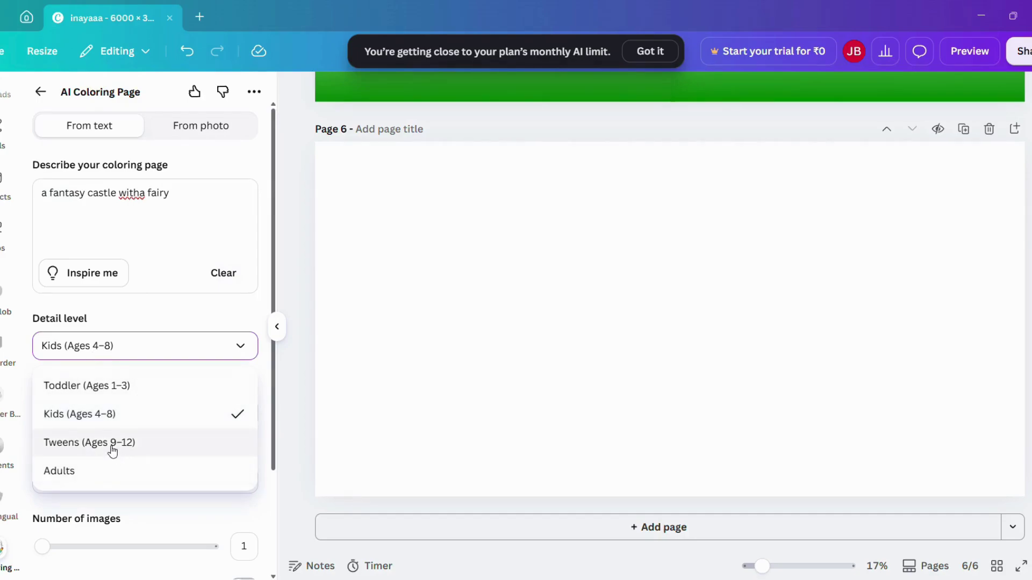
click(127, 443)
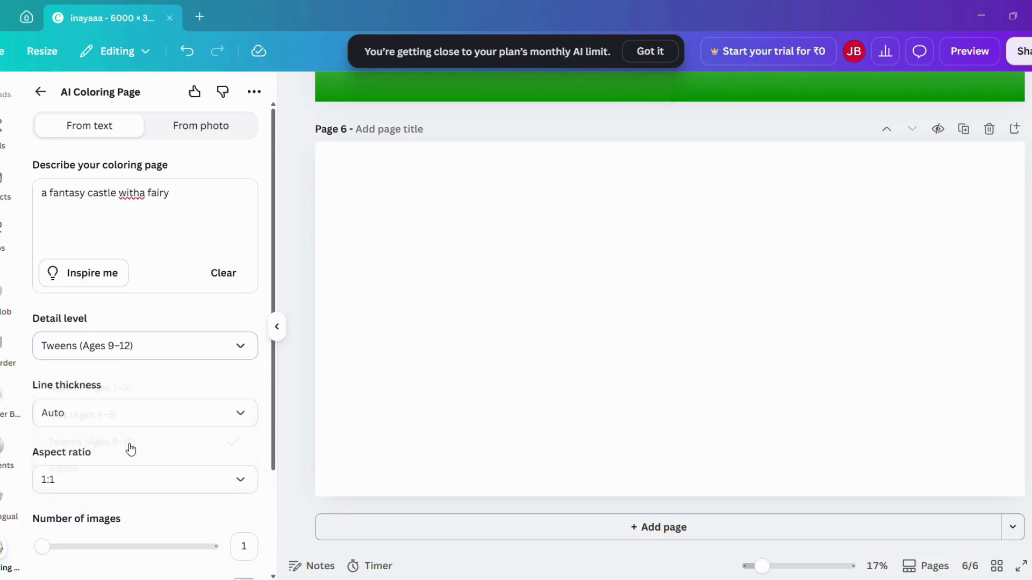
click(114, 414)
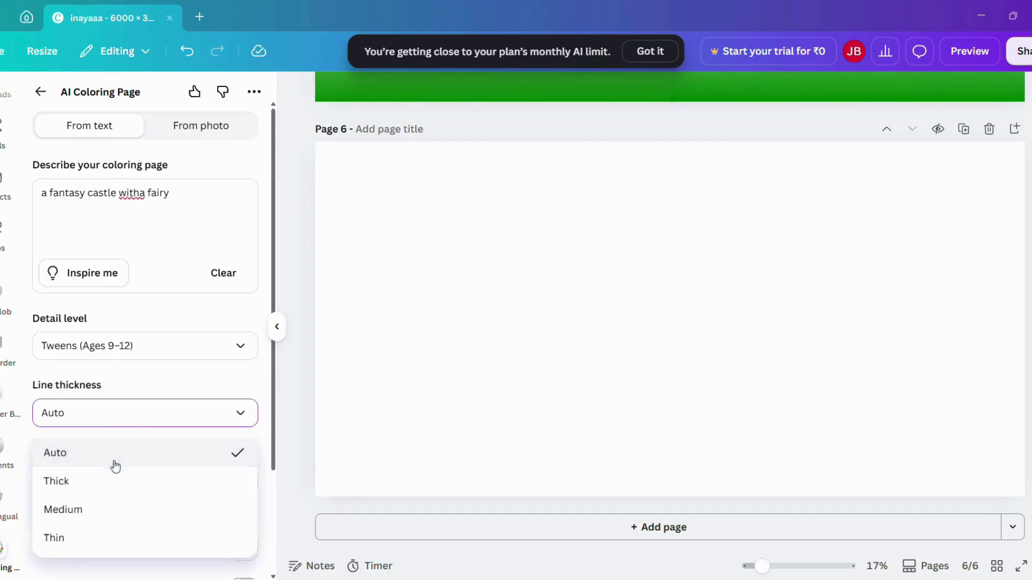
click(95, 520)
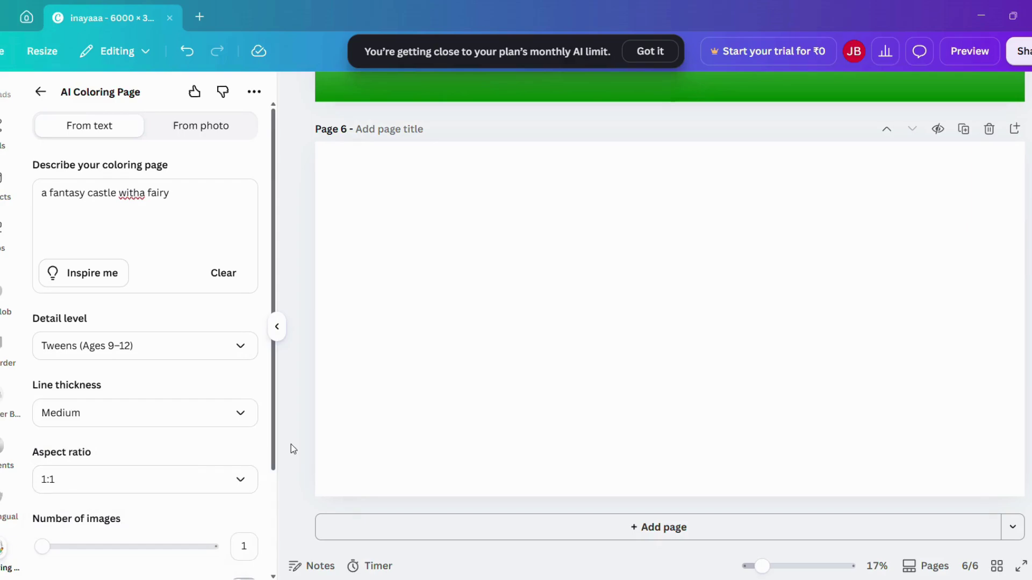
Step: Try the colored reference option, switch it off again, and generate one coloring page image at 1:1
scroll(231, 491, down, 1)
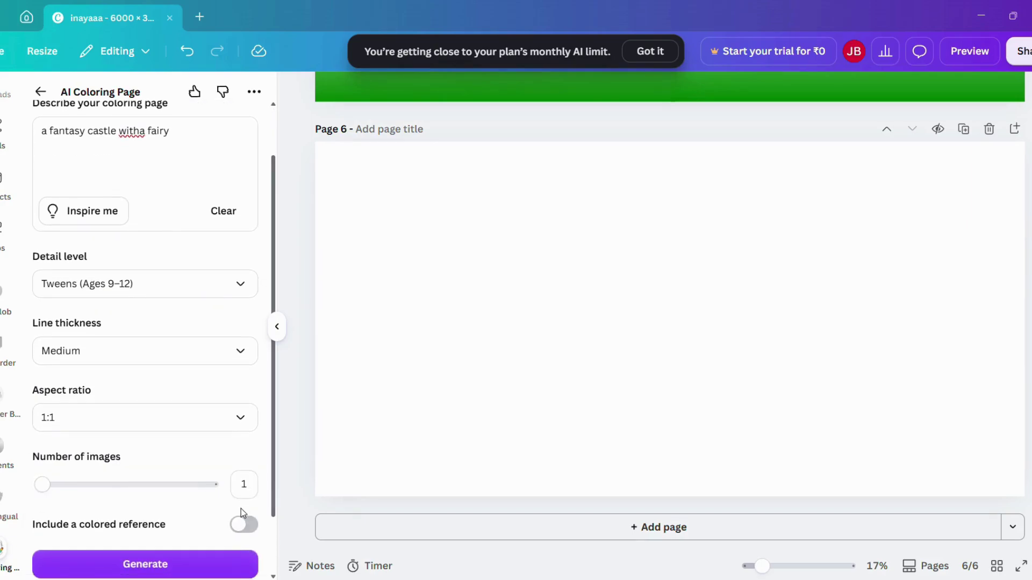
click(248, 527)
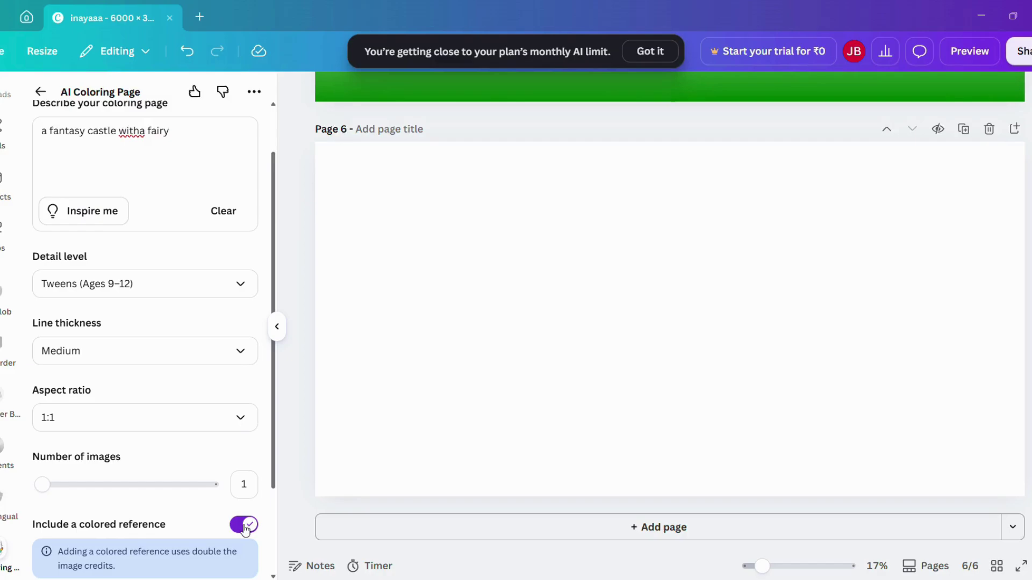
click(245, 524)
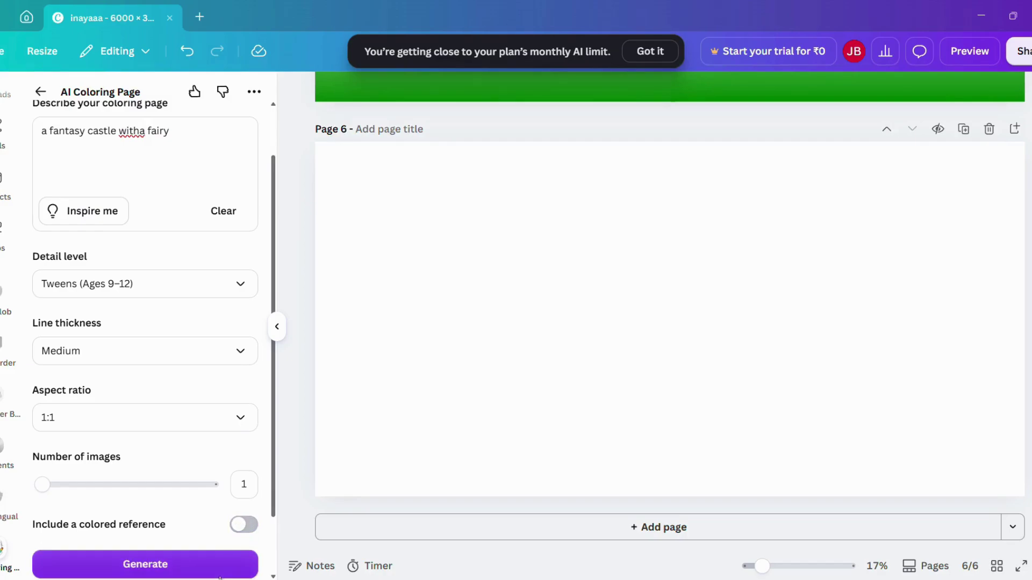
click(218, 563)
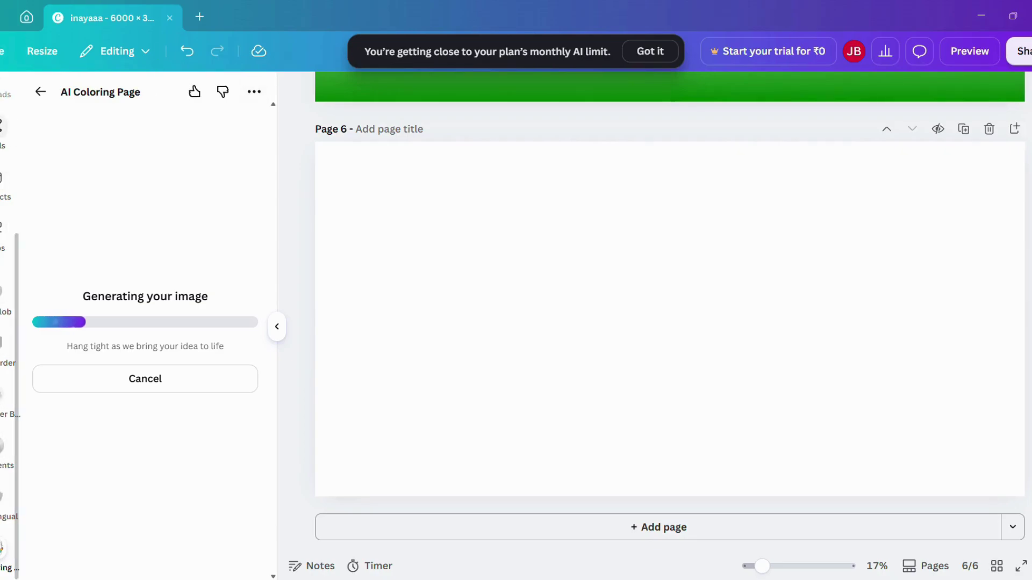
Step: Look through the editing modes, the page 6 editing tools and the available style palettes
click(112, 50)
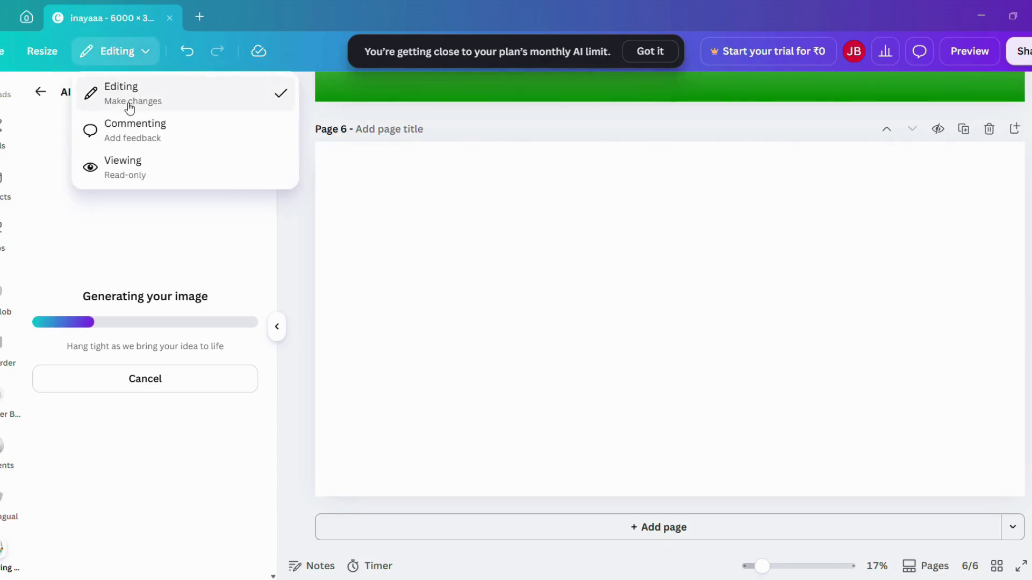
click(772, 230)
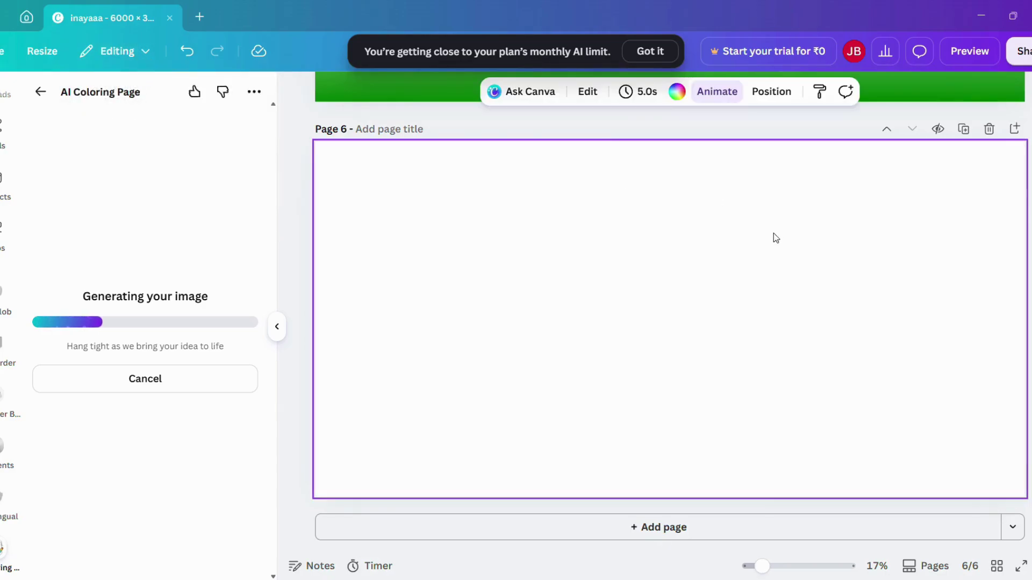
click(586, 94)
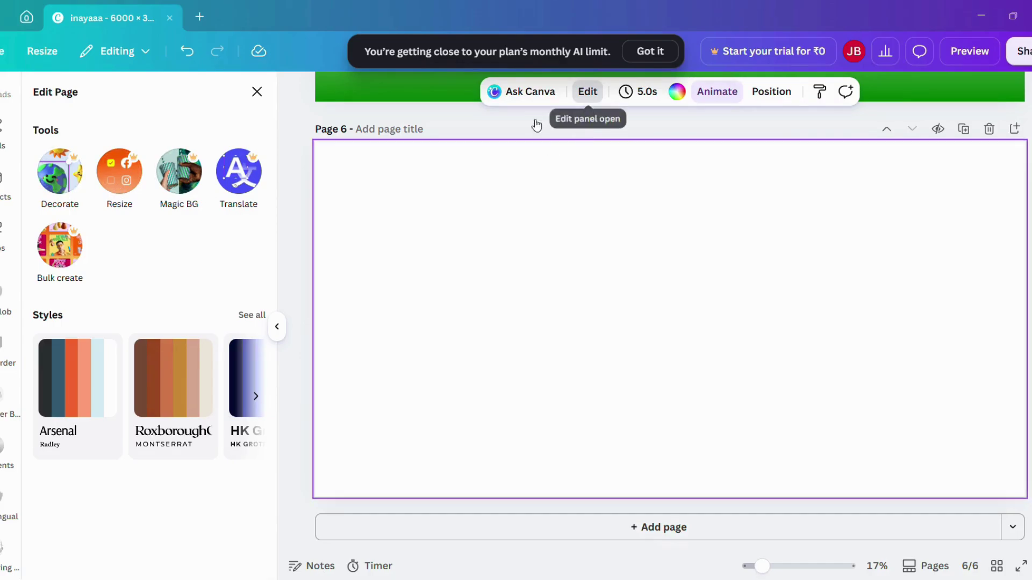
click(262, 395)
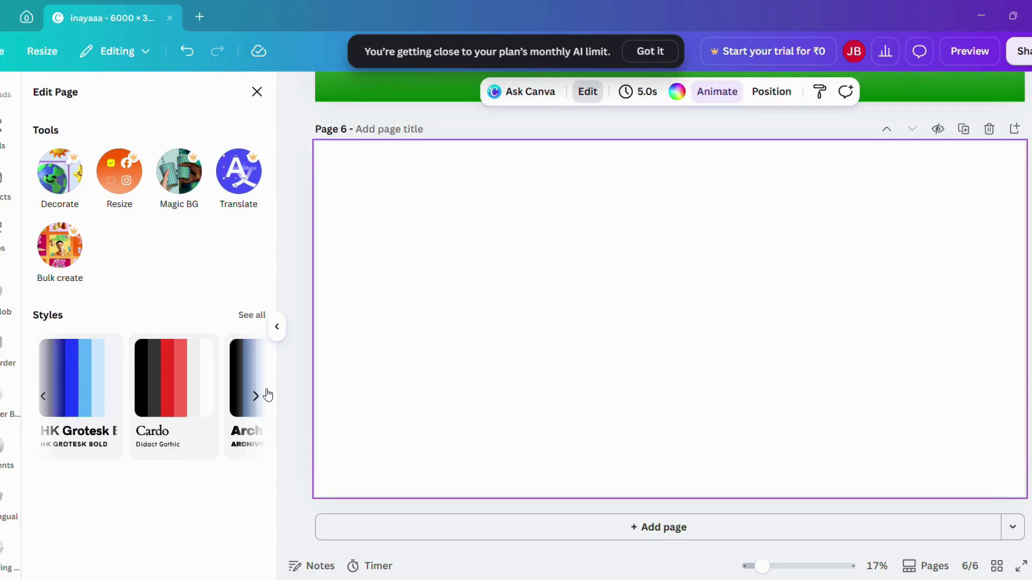
click(266, 392)
click(266, 393)
click(266, 392)
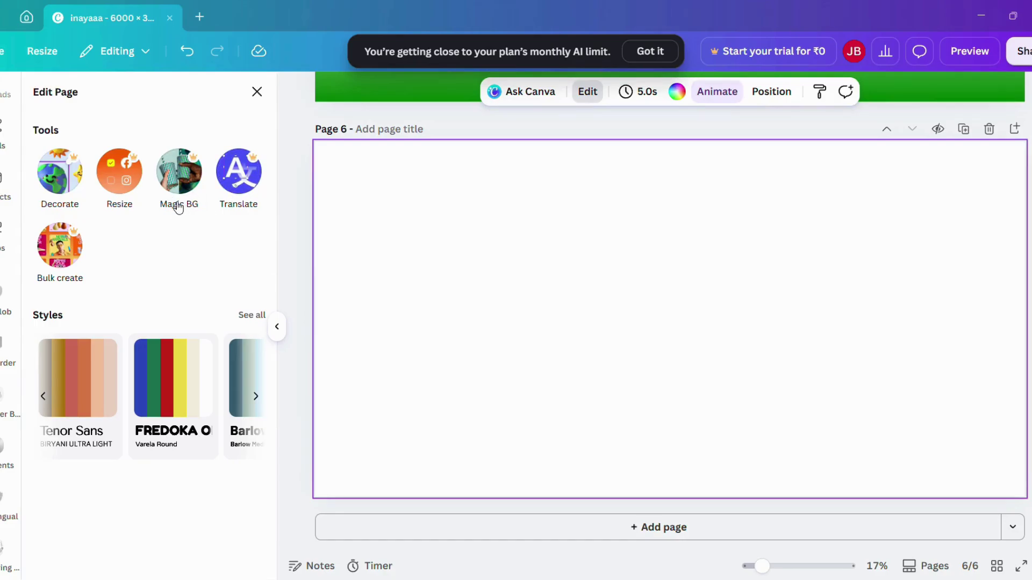
click(258, 92)
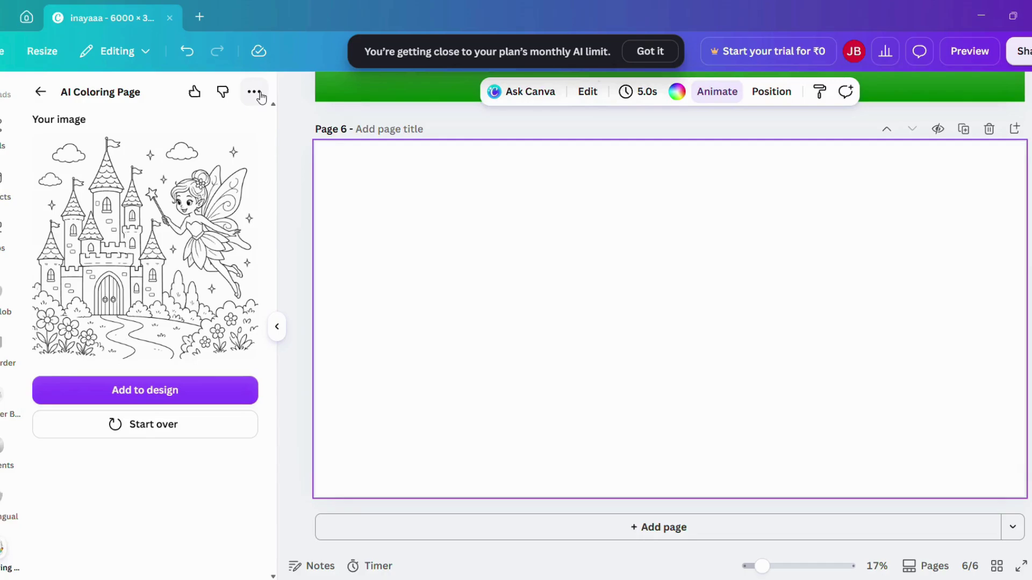
Step: Add the generated castle image to page 6 and enlarge it to 3,000 × 3,000 over the page's left half
click(173, 394)
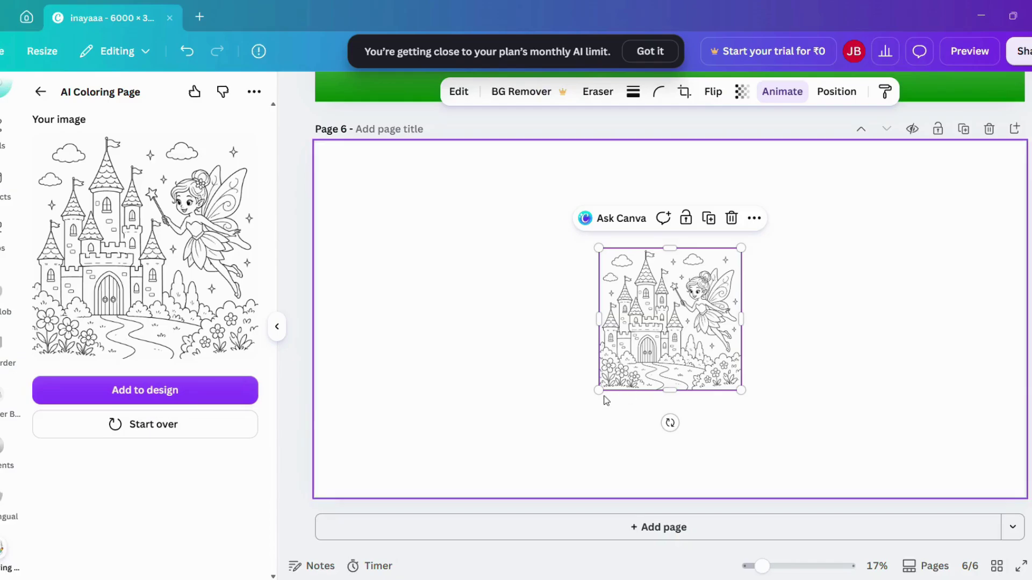
drag(598, 390, 415, 571)
drag(473, 388, 394, 297)
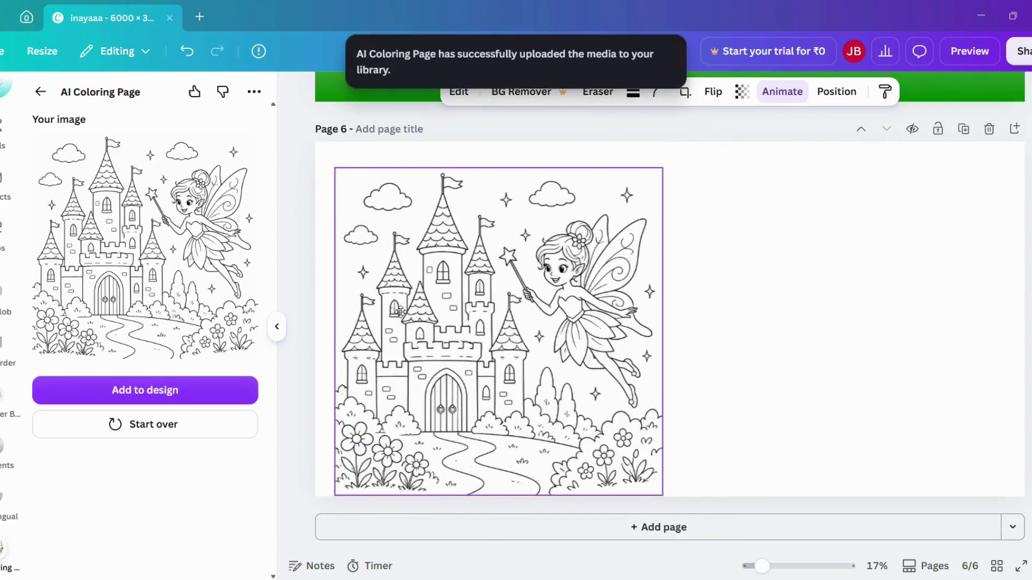
drag(668, 180, 704, 159)
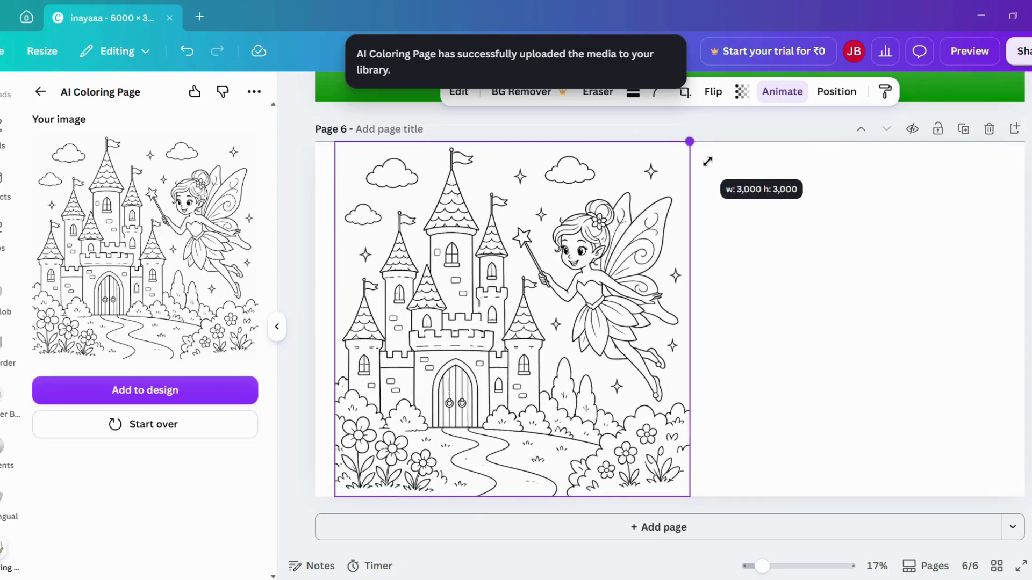
mouse_move(538, 283)
mouse_down()
mouse_move(568, 275)
mouse_move(541, 283)
mouse_up()
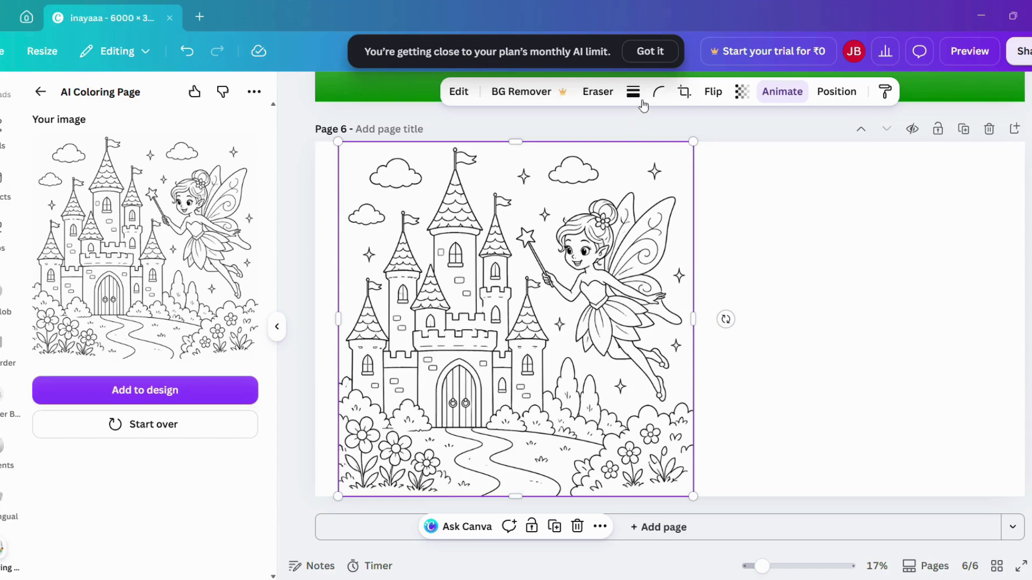
Step: Dismiss the AI limit notice and view the image's corner rounding and the page animation options
click(650, 52)
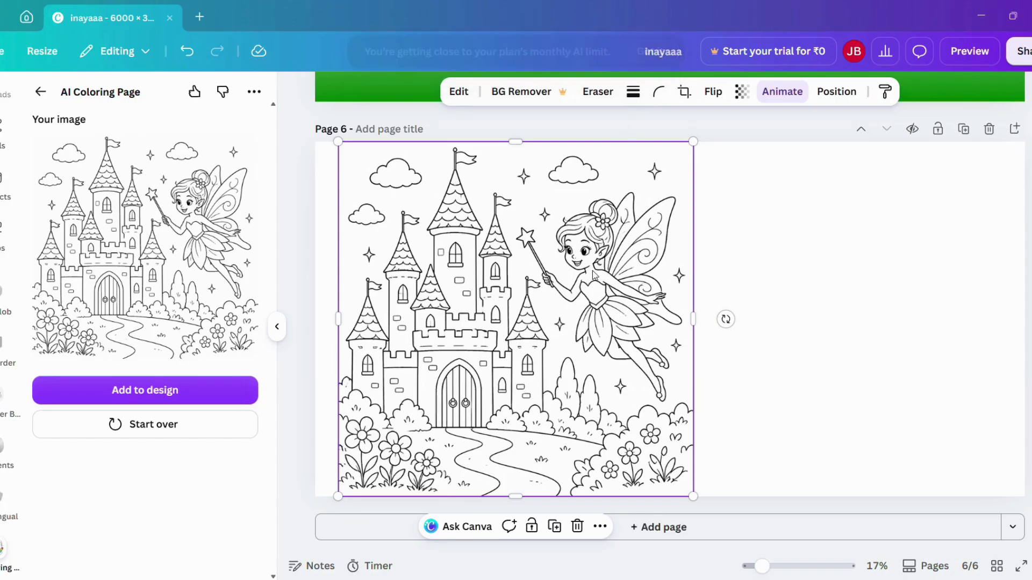
click(659, 92)
mouse_move(591, 153)
mouse_down()
mouse_move(688, 149)
mouse_move(589, 151)
mouse_up()
click(769, 237)
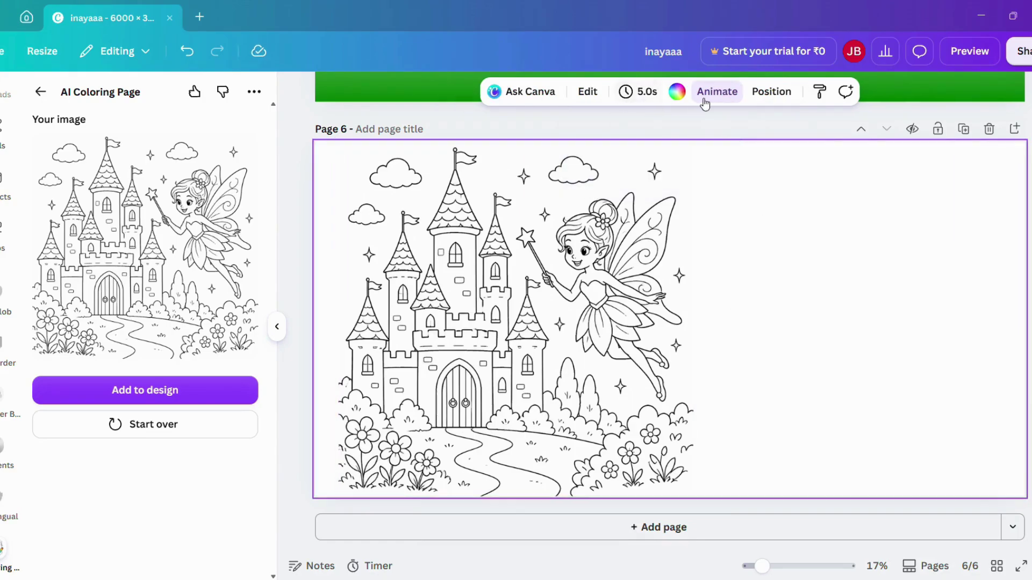
click(716, 102)
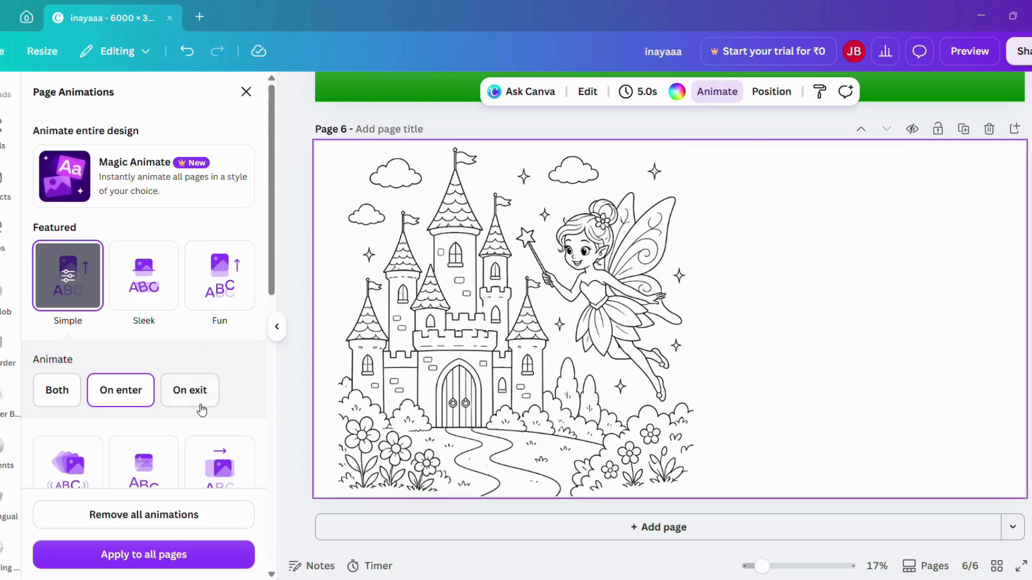
click(246, 92)
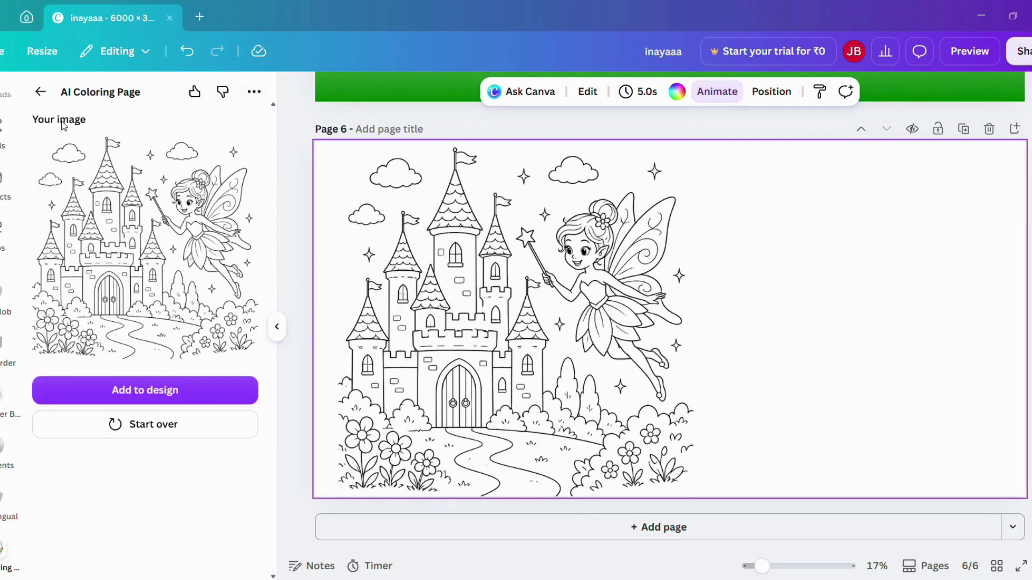
Step: Return to the app search results for "colouring page" and browse the other listed apps
click(42, 92)
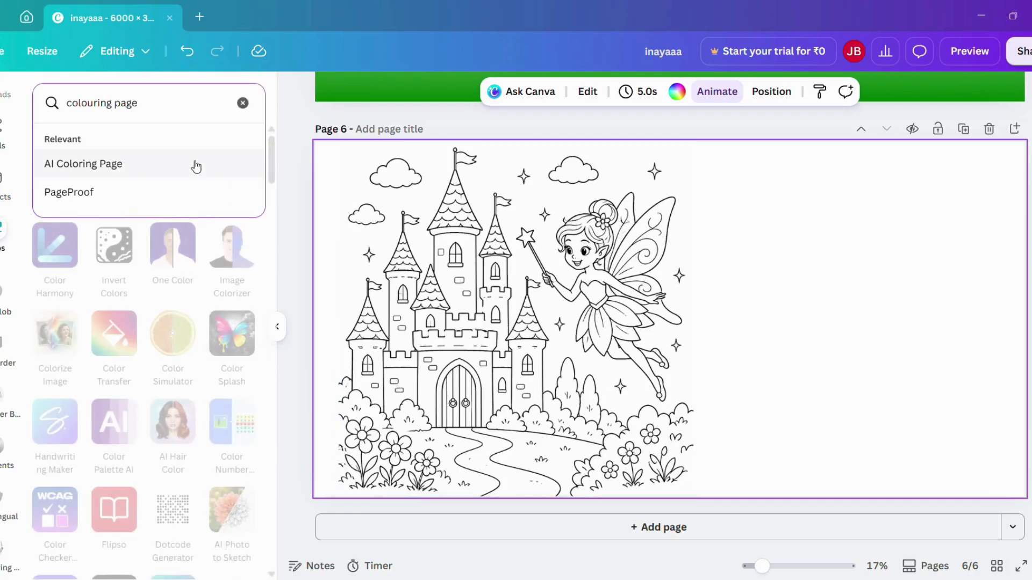
click(290, 241)
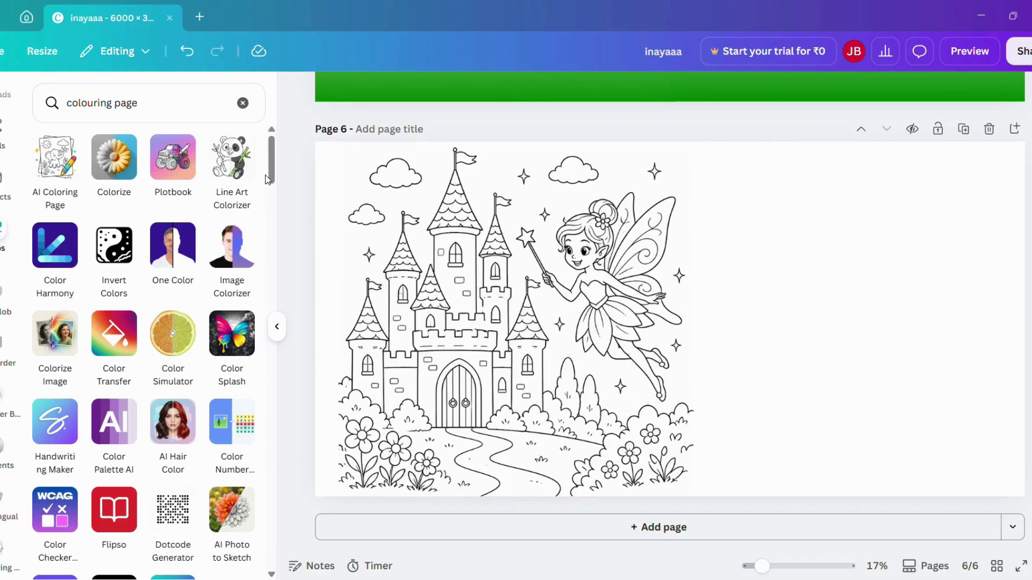
drag(270, 172, 268, 202)
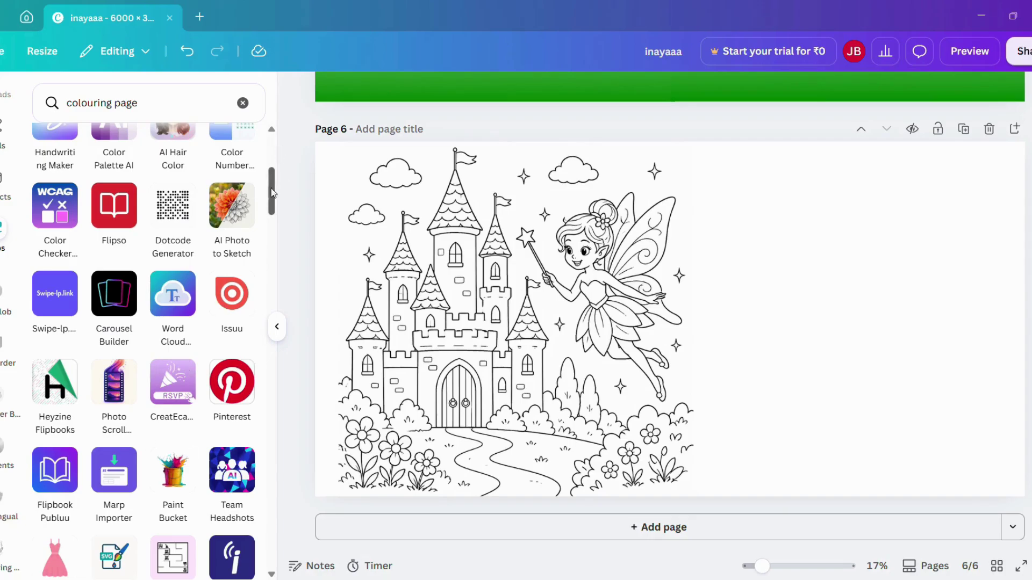
drag(271, 188, 271, 212)
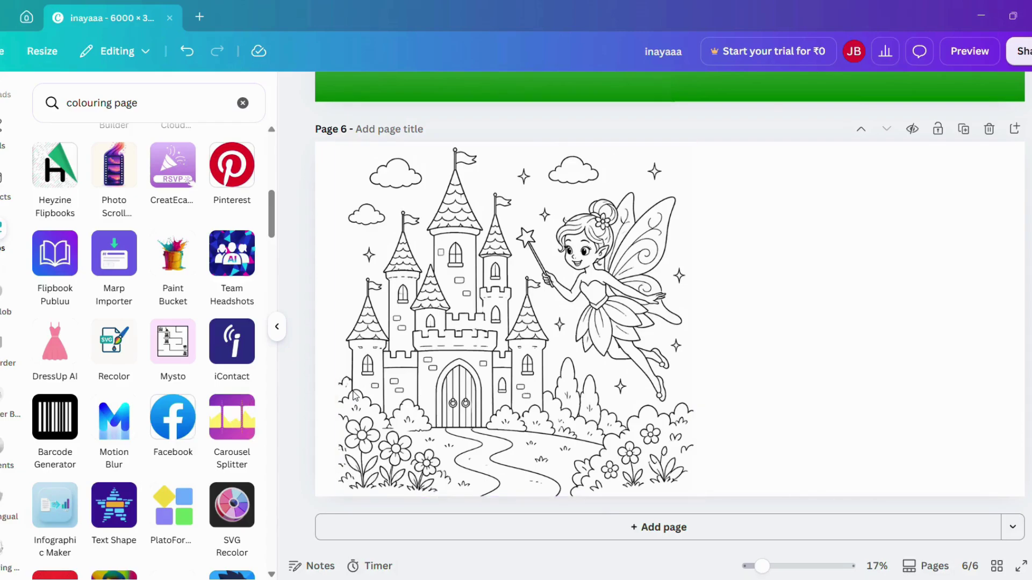
Step: Delete the castle coloring image from page 6
click(354, 396)
key(Delete)
click(537, 349)
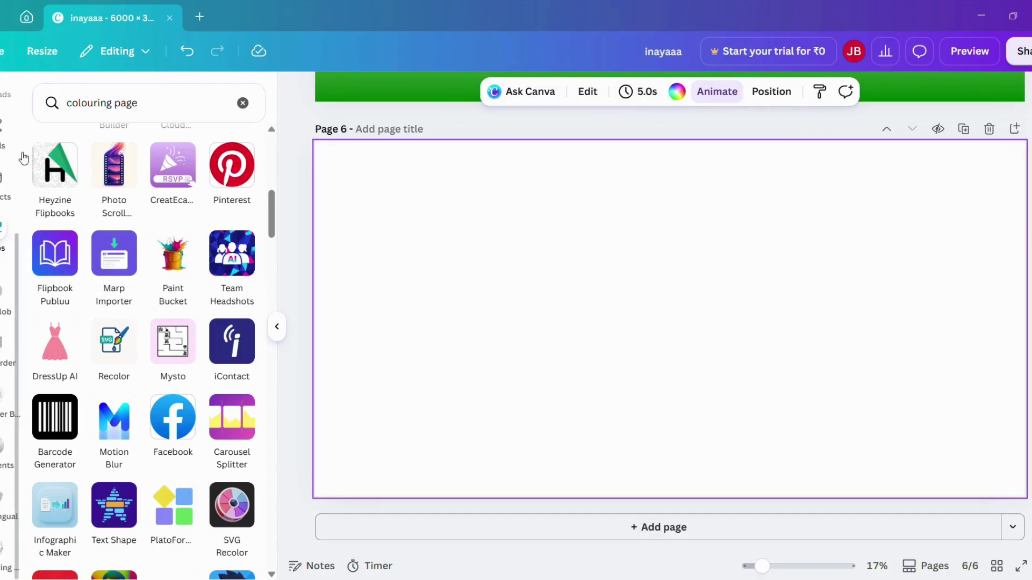
Step: Return to Elements and replace the previous search prompt with "bye"
scroll(4, 152, up, 4)
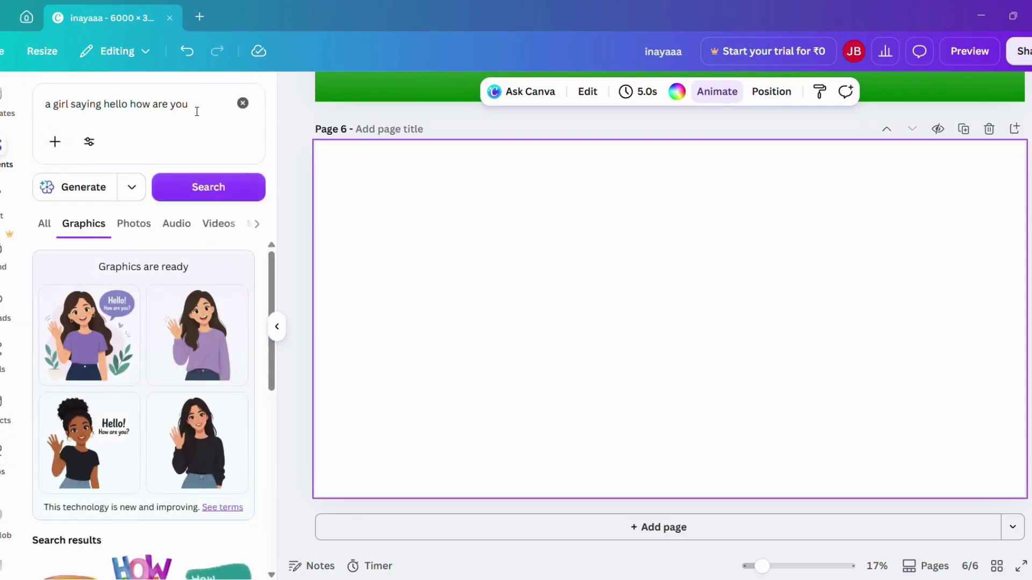
drag(197, 111, 58, 106)
key(BackSpace)
key(BackSpace)
key(BackSpace)
key(BackSpace)
text(bye)
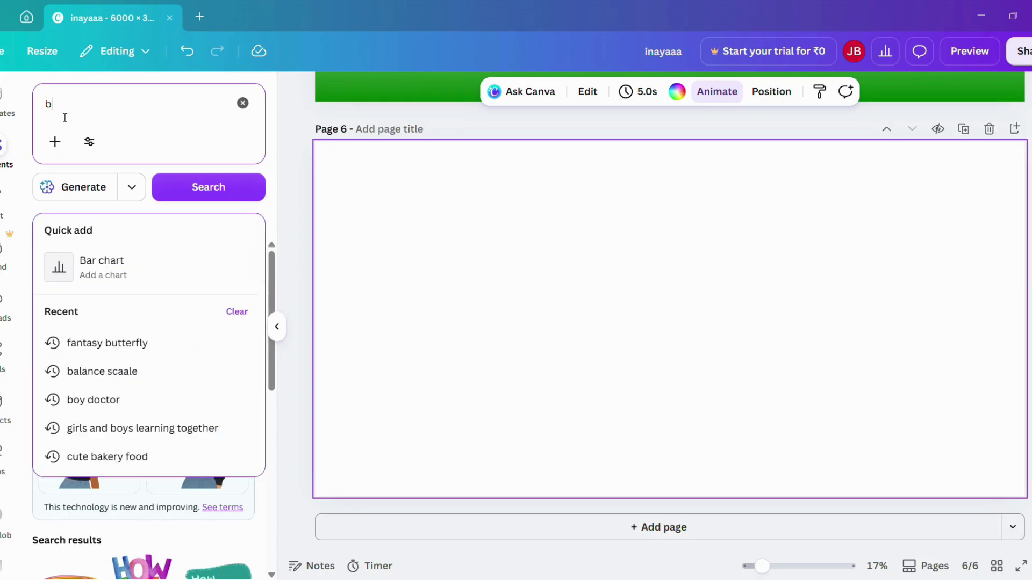